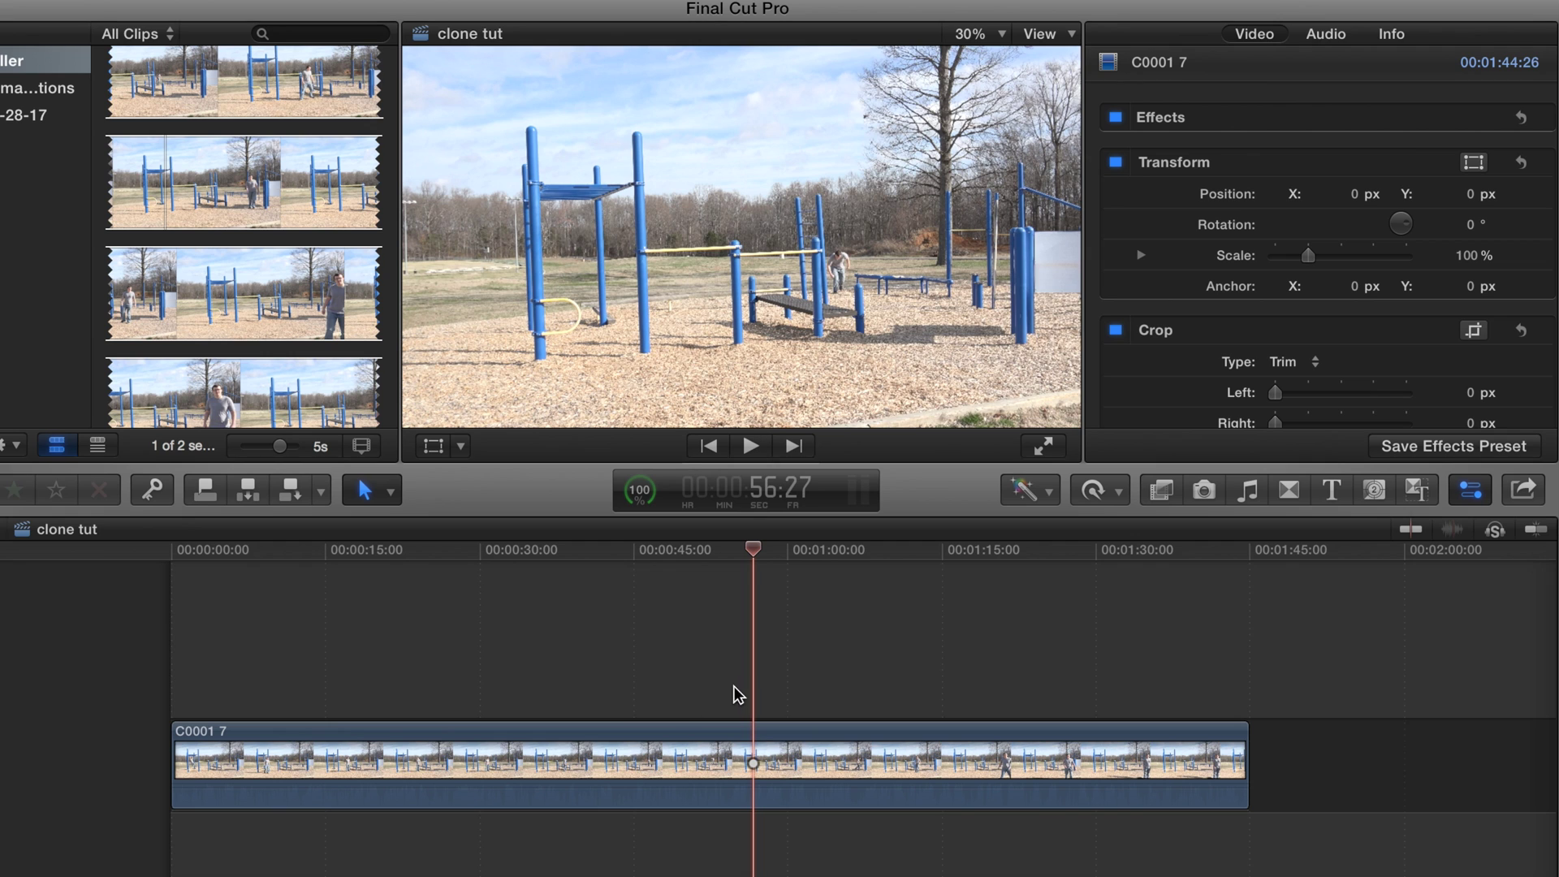
Shorten the playground clip from its end to a duration of 00:00:57:15.
drag(1245, 760, 1073, 747)
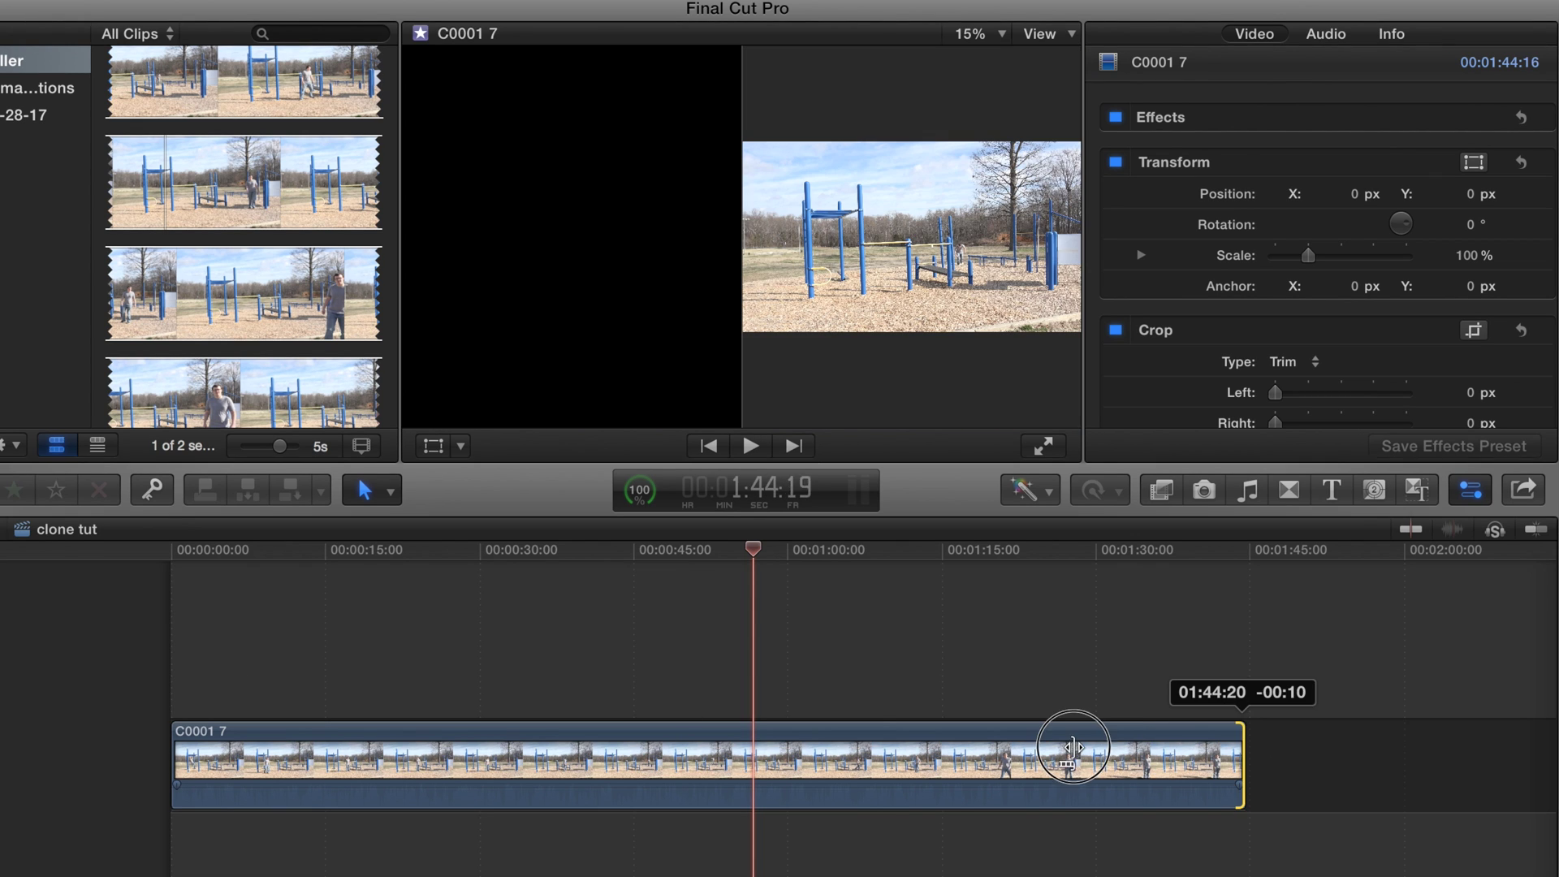
mouse_move(765, 761)
mouse_down()
mouse_move(724, 759)
mouse_move(759, 762)
mouse_up()
Play the clip from its start and blade it at about 9 seconds, where the man leaves the bars, and return to the Select tool.
click(169, 648)
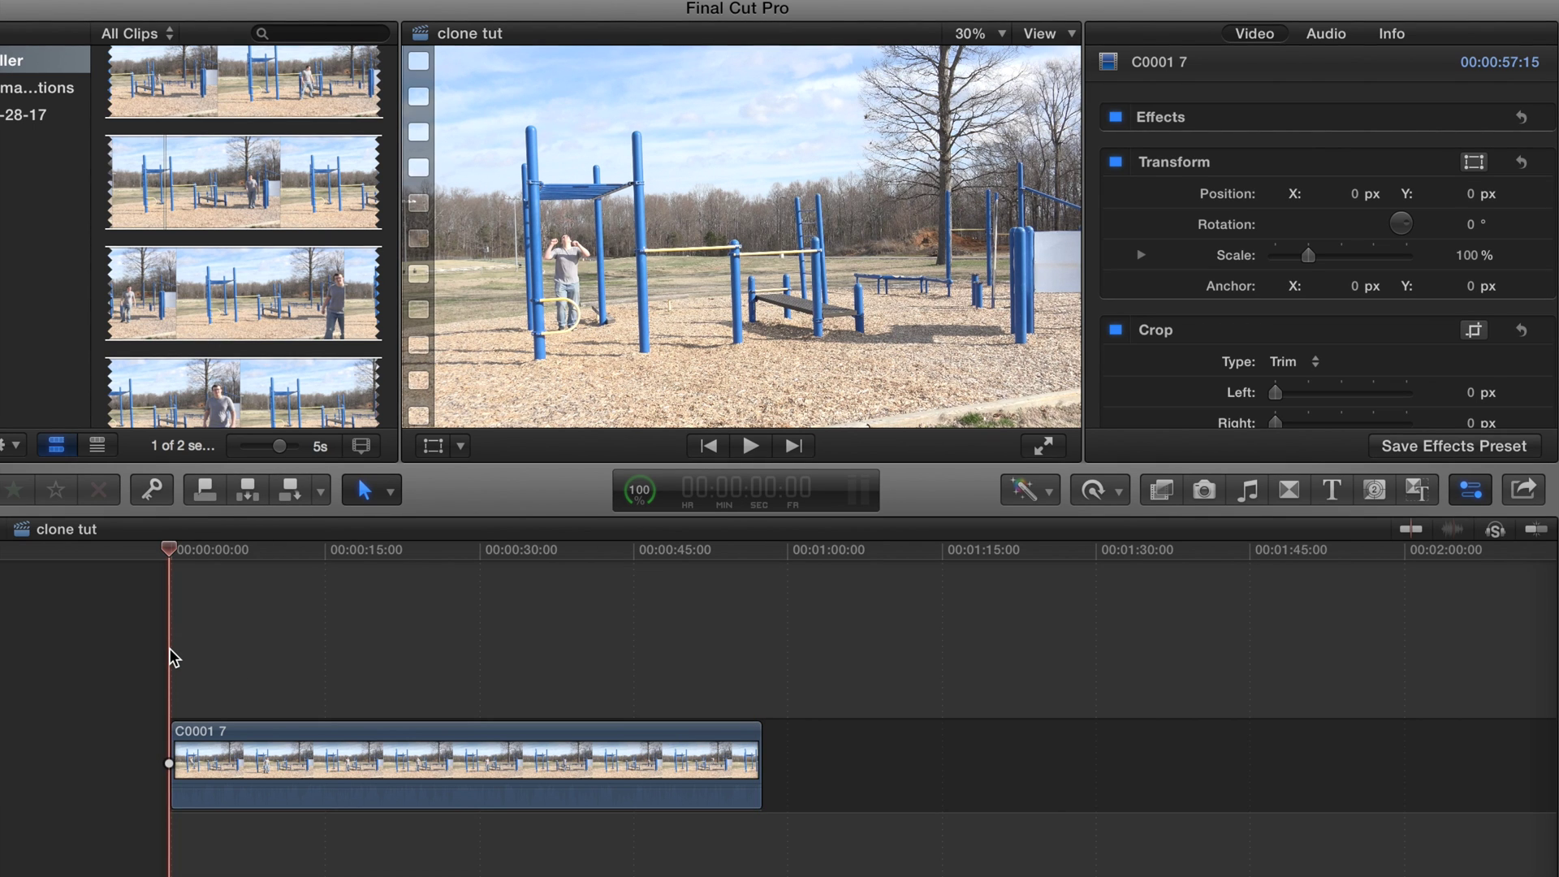
key(space)
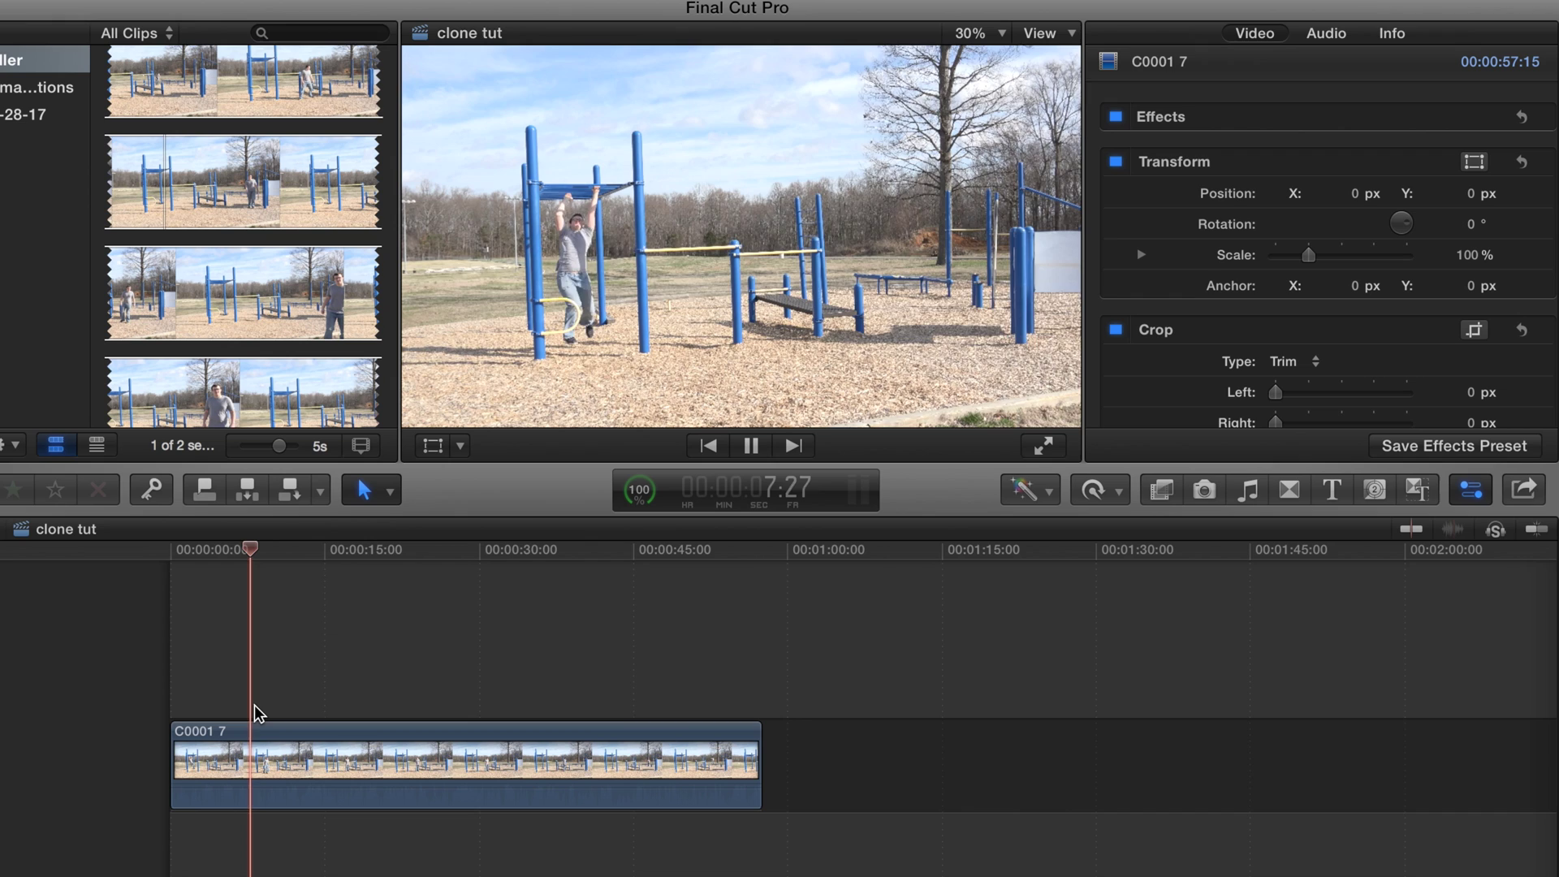
key(space)
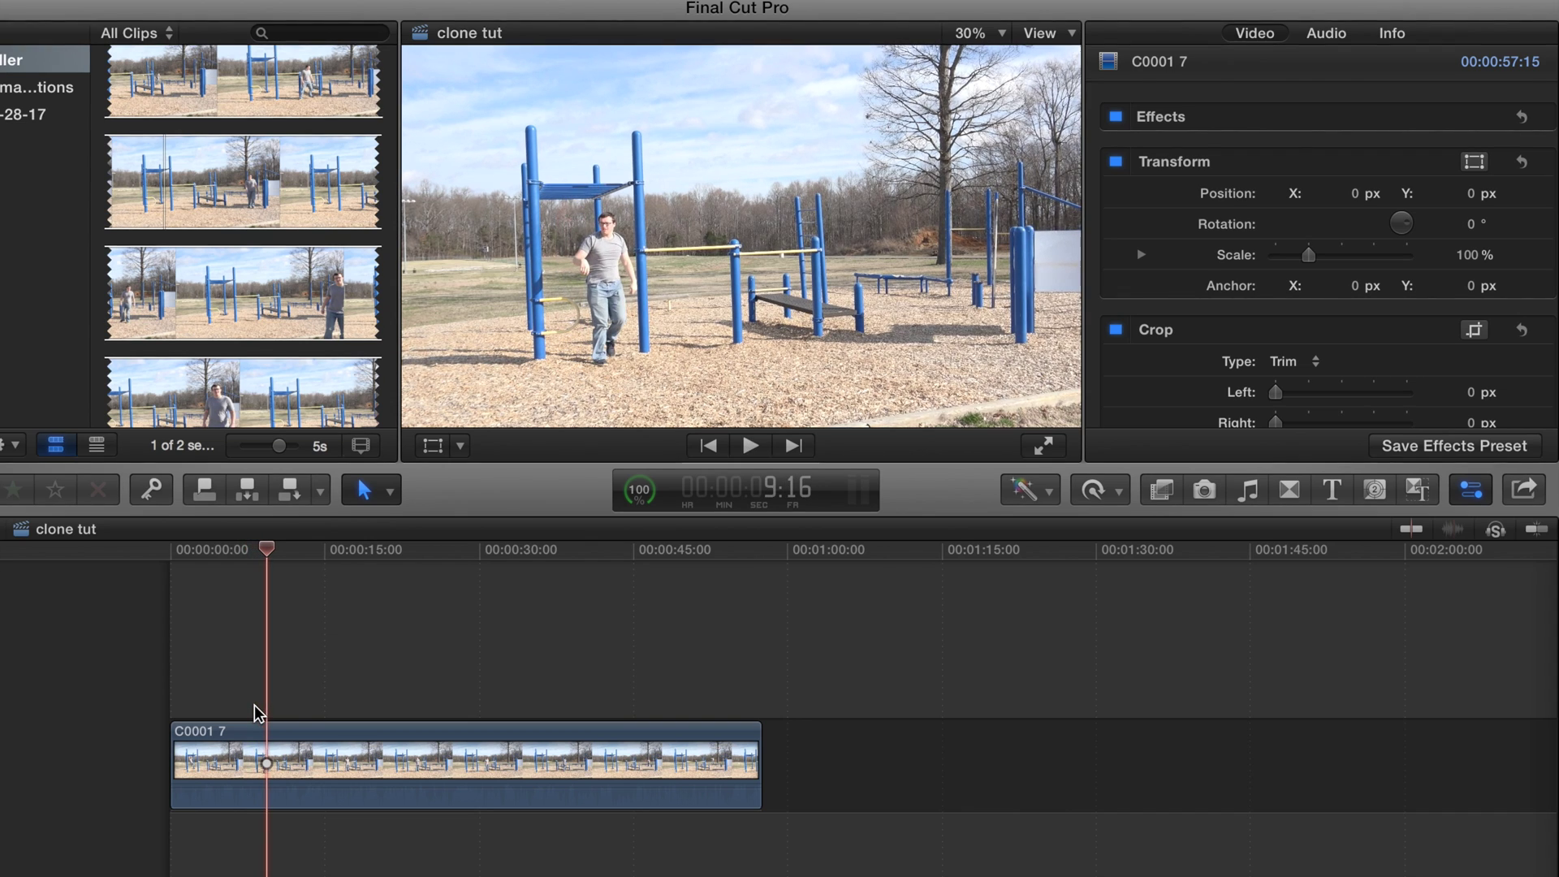
click(377, 491)
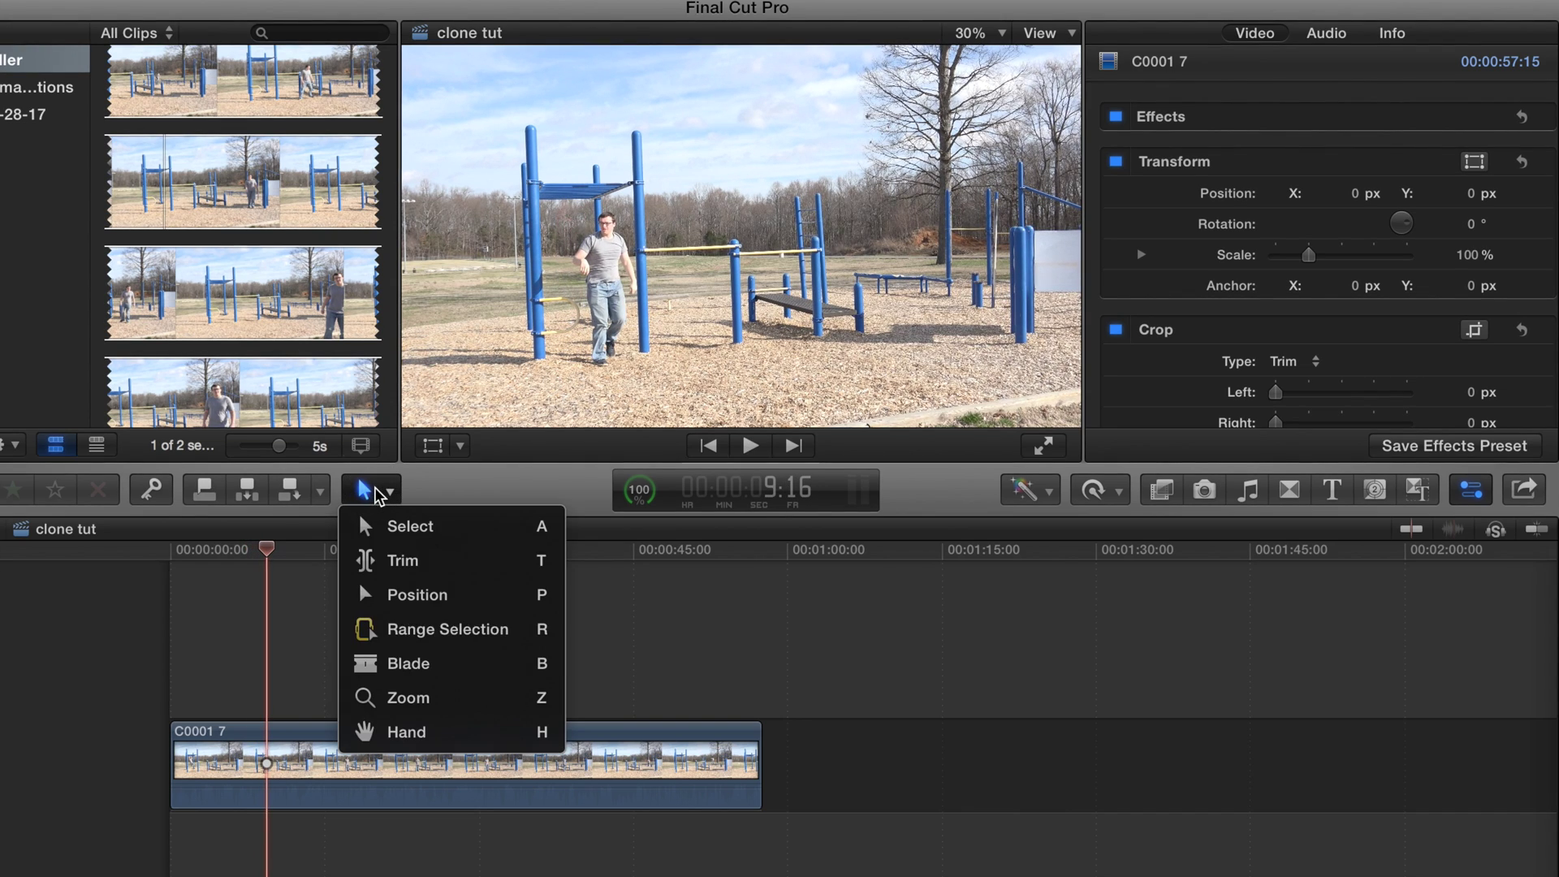
click(408, 663)
click(268, 765)
click(385, 487)
click(365, 526)
Trim the walking section off the start of the second segment, giving it a duration of 00:00:41:26.
click(302, 674)
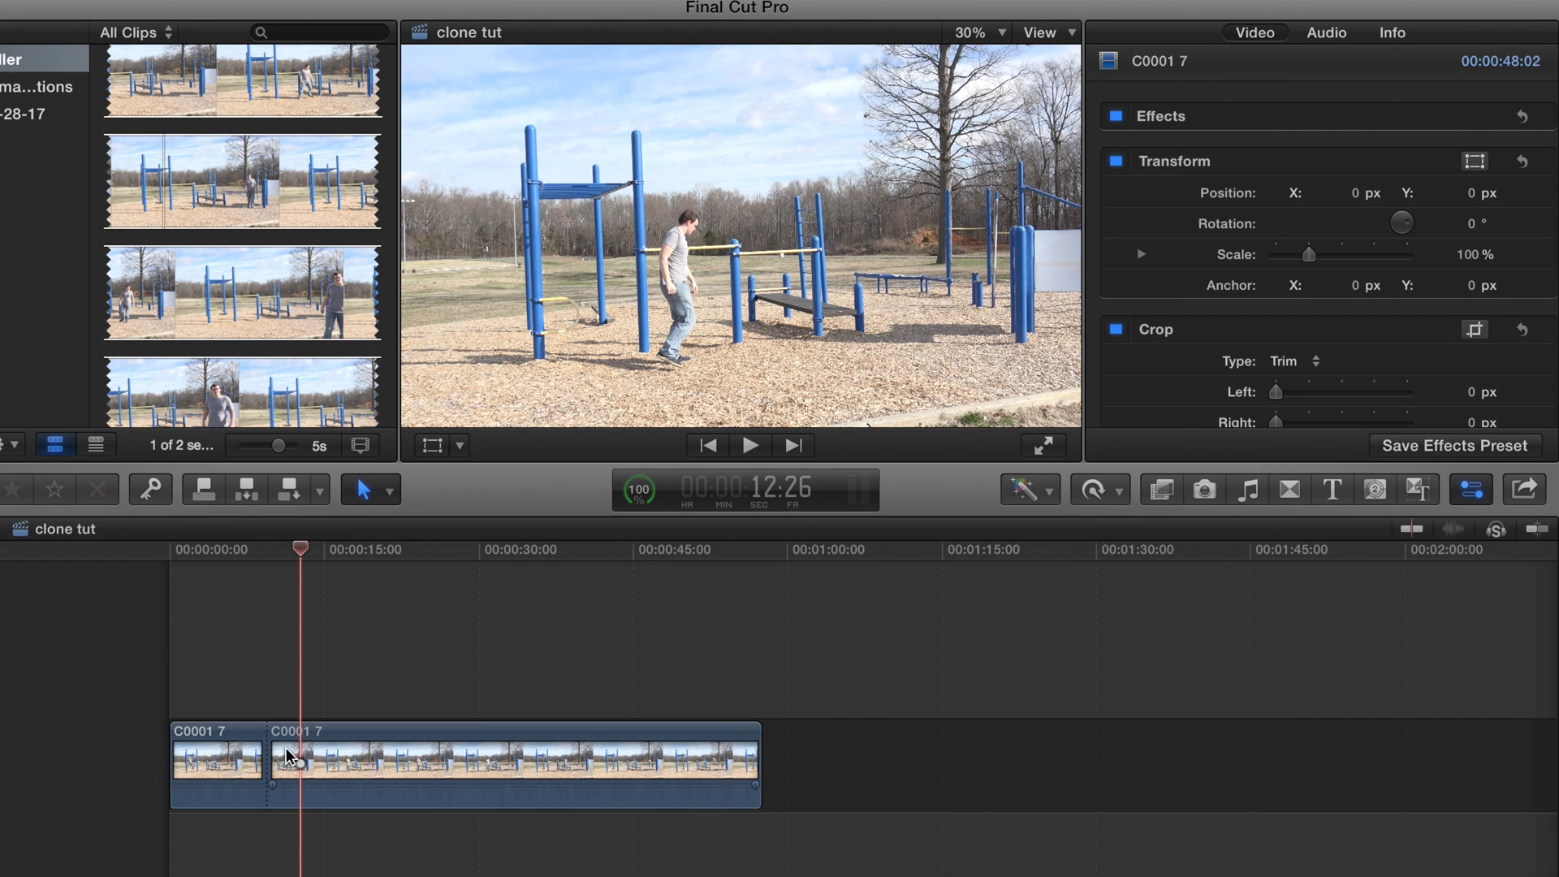
drag(271, 757, 336, 768)
Play the second segment and split it at 00:00:18:28, while the man stands at the middle bars.
key(space)
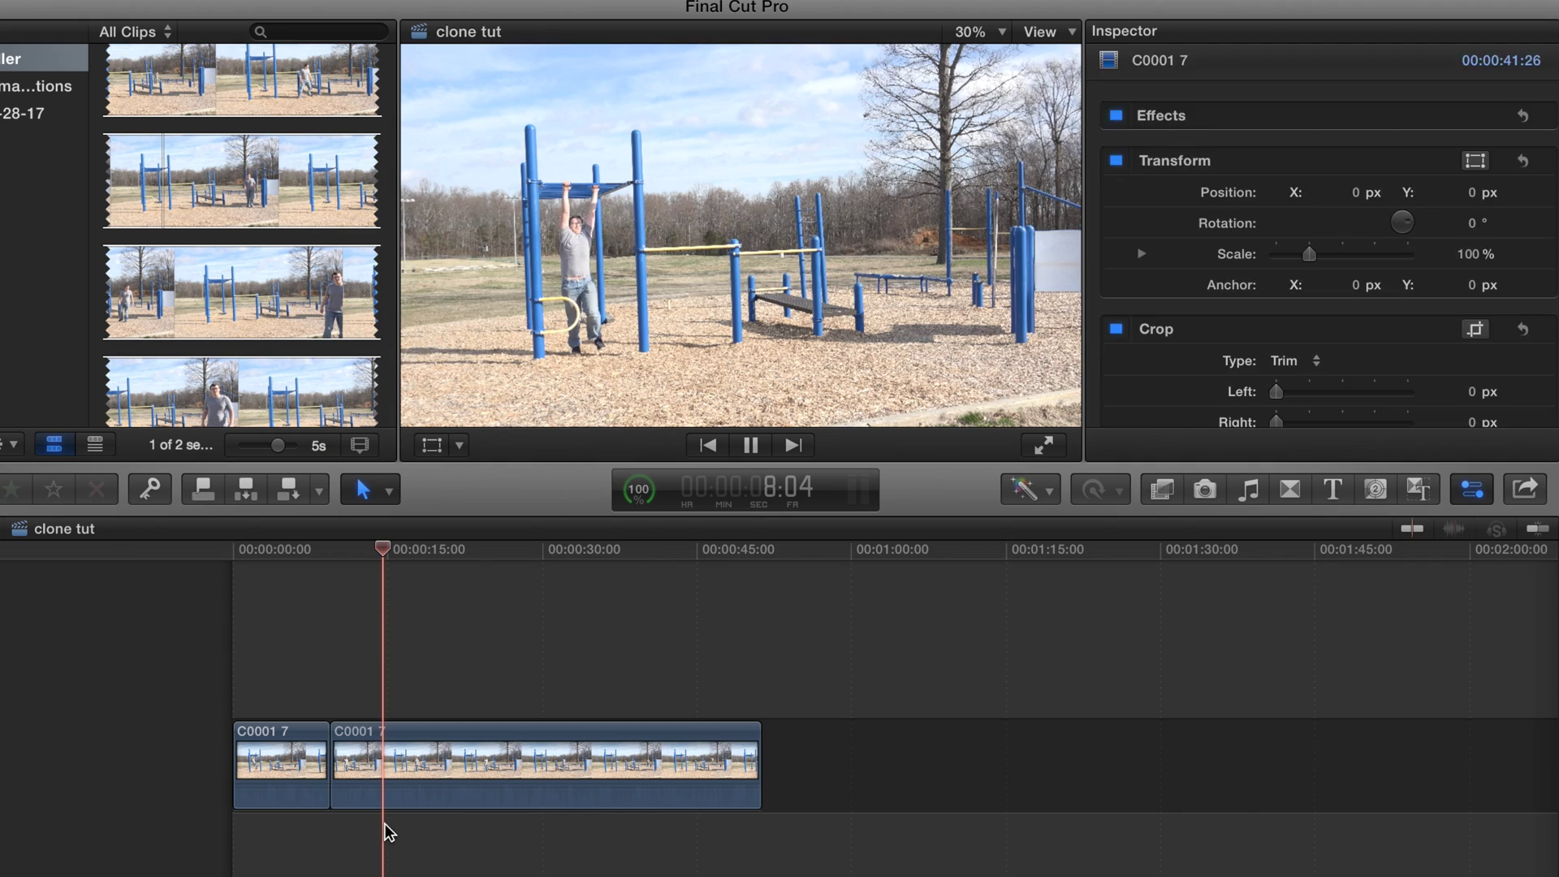
click(383, 823)
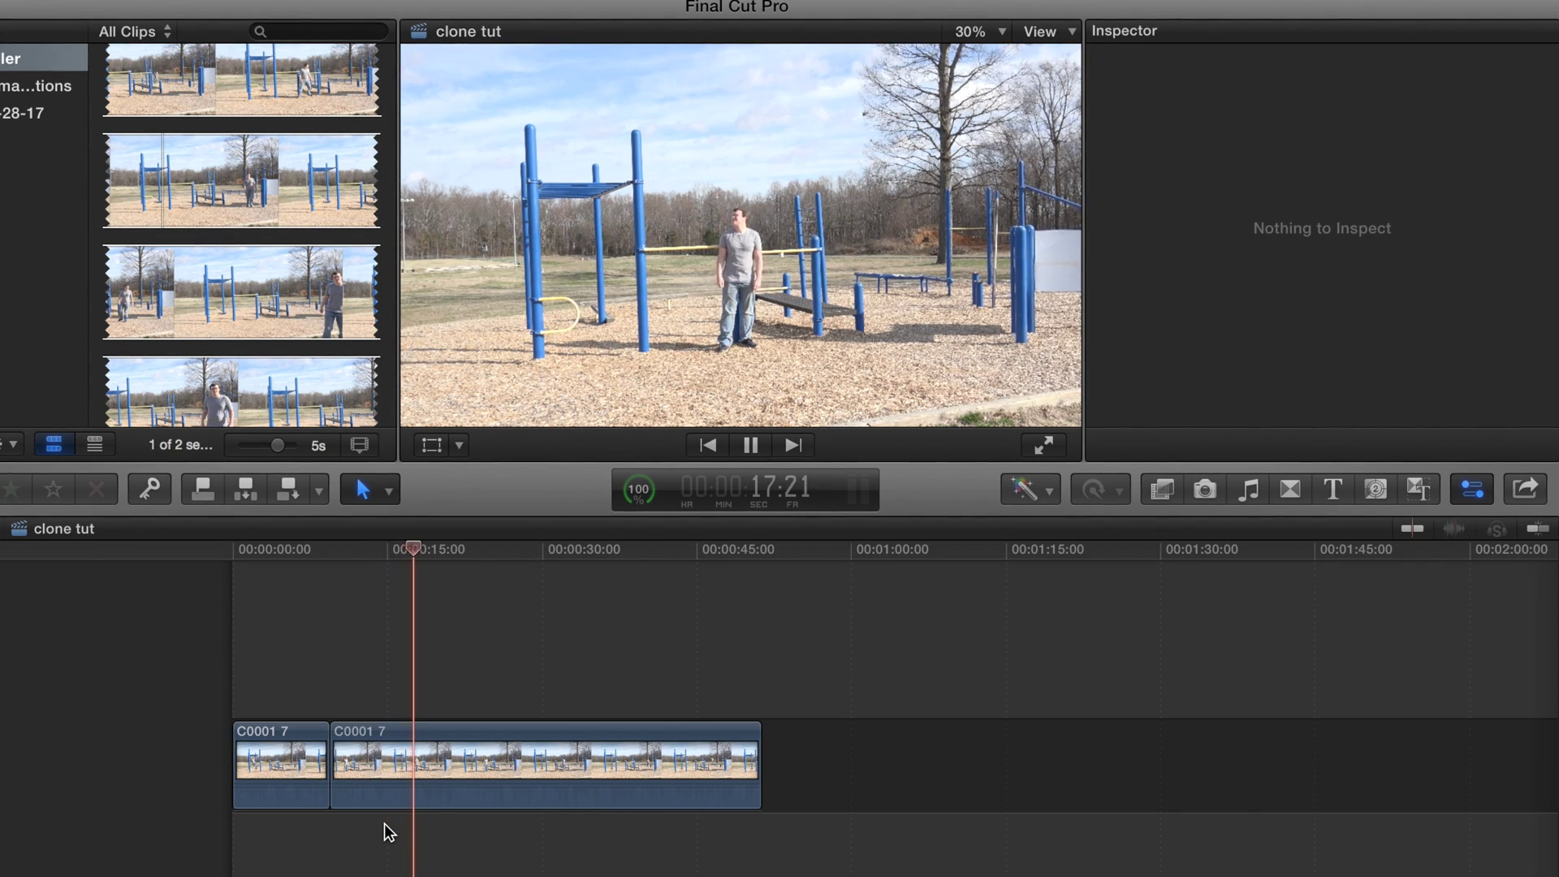
key(space)
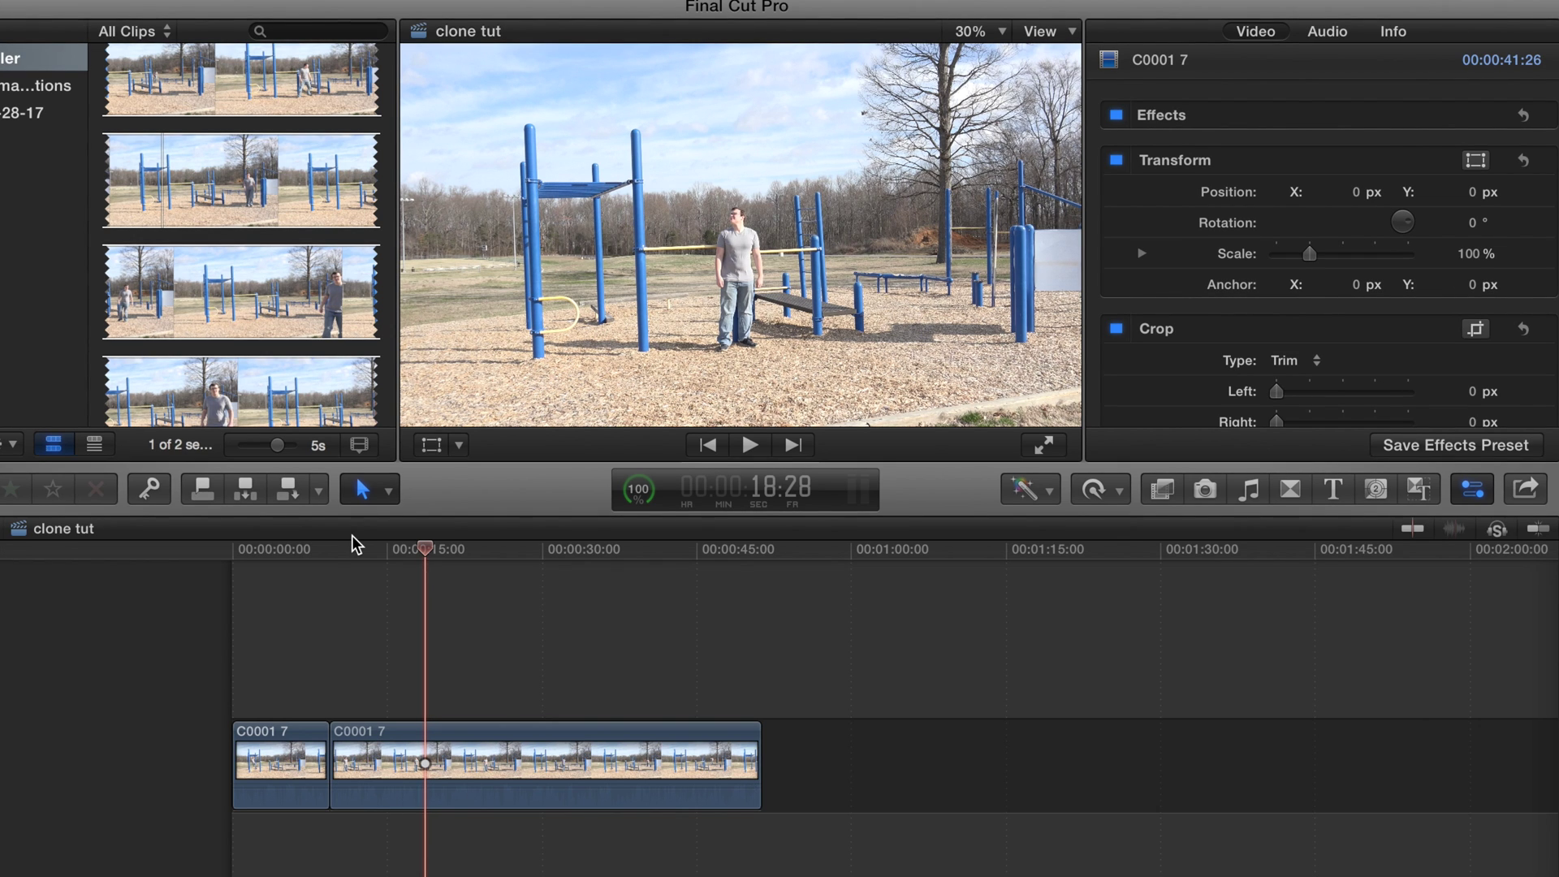
key(super+b)
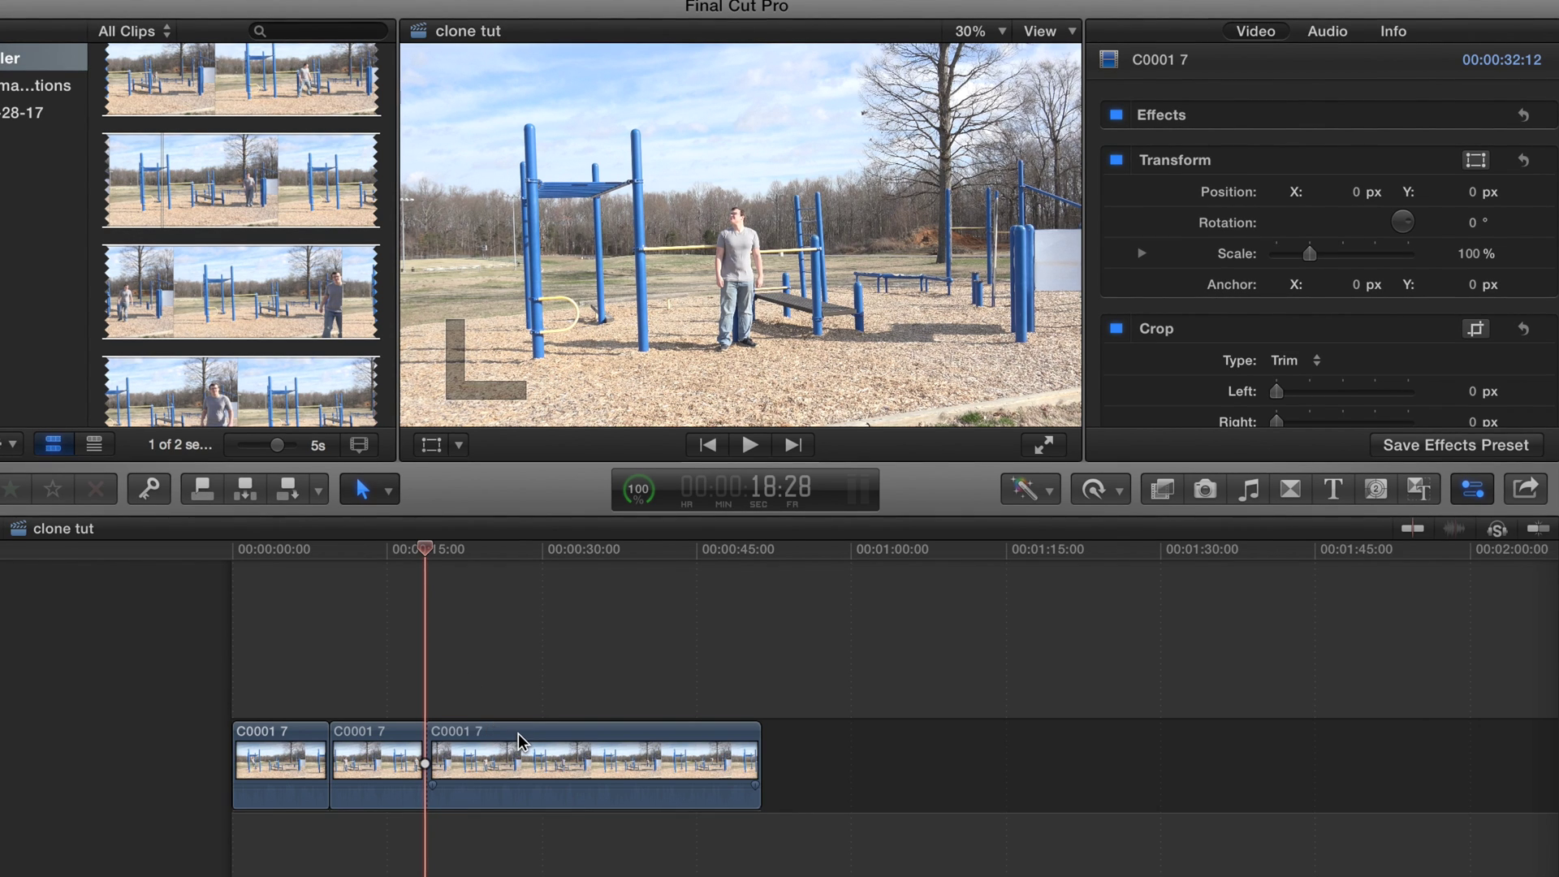
Trim the third segment at its start and end so that it lasts 00:00:09:11.
click(481, 752)
drag(428, 759, 630, 768)
click(609, 854)
key(super+4)
key(space)
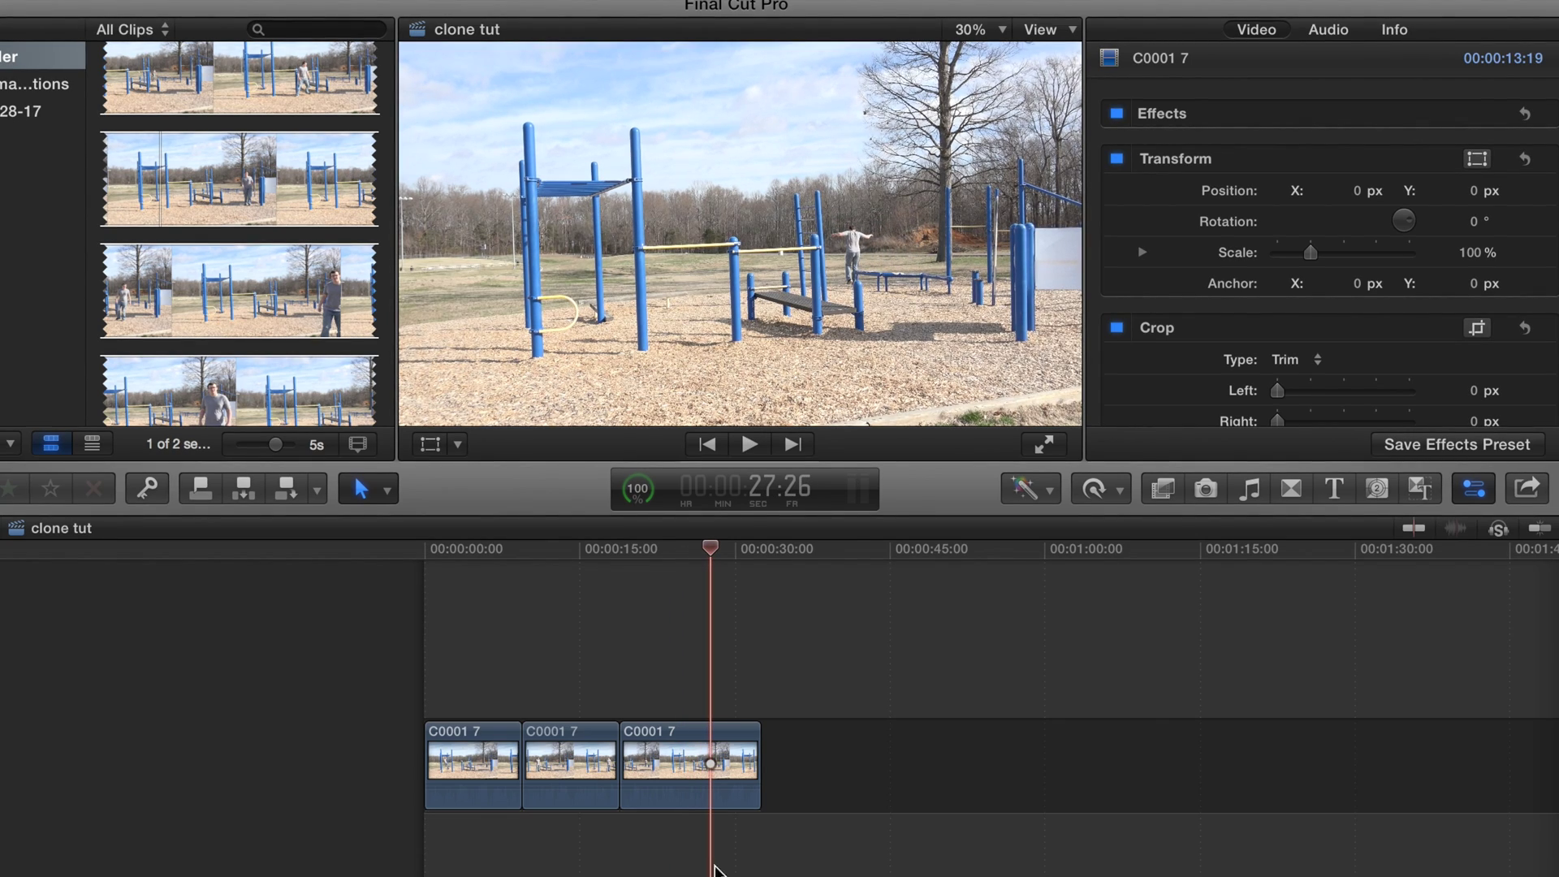
drag(748, 772, 705, 764)
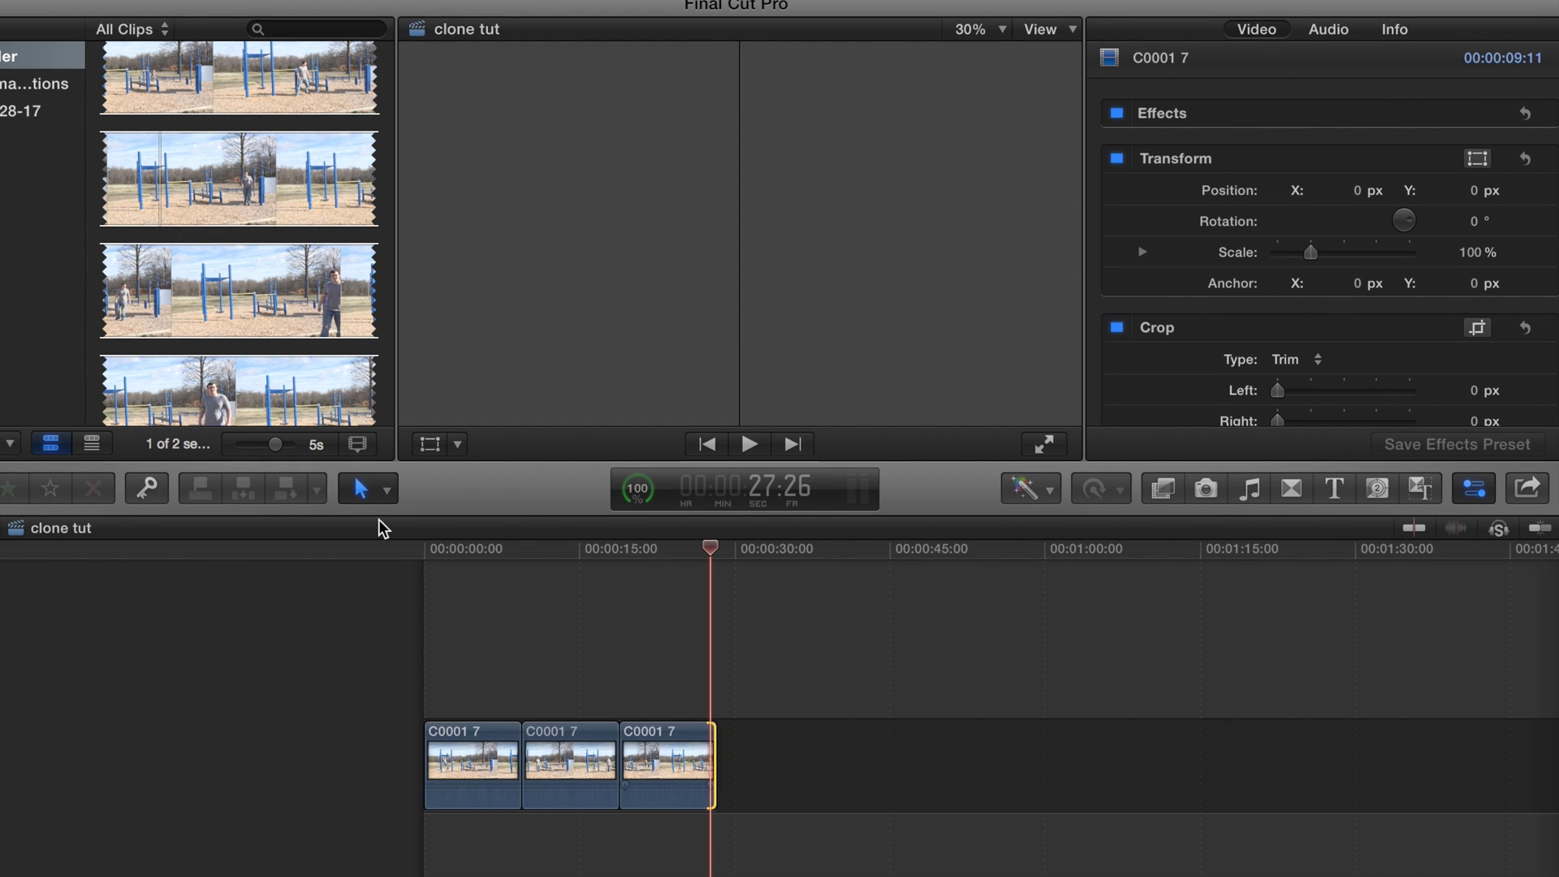
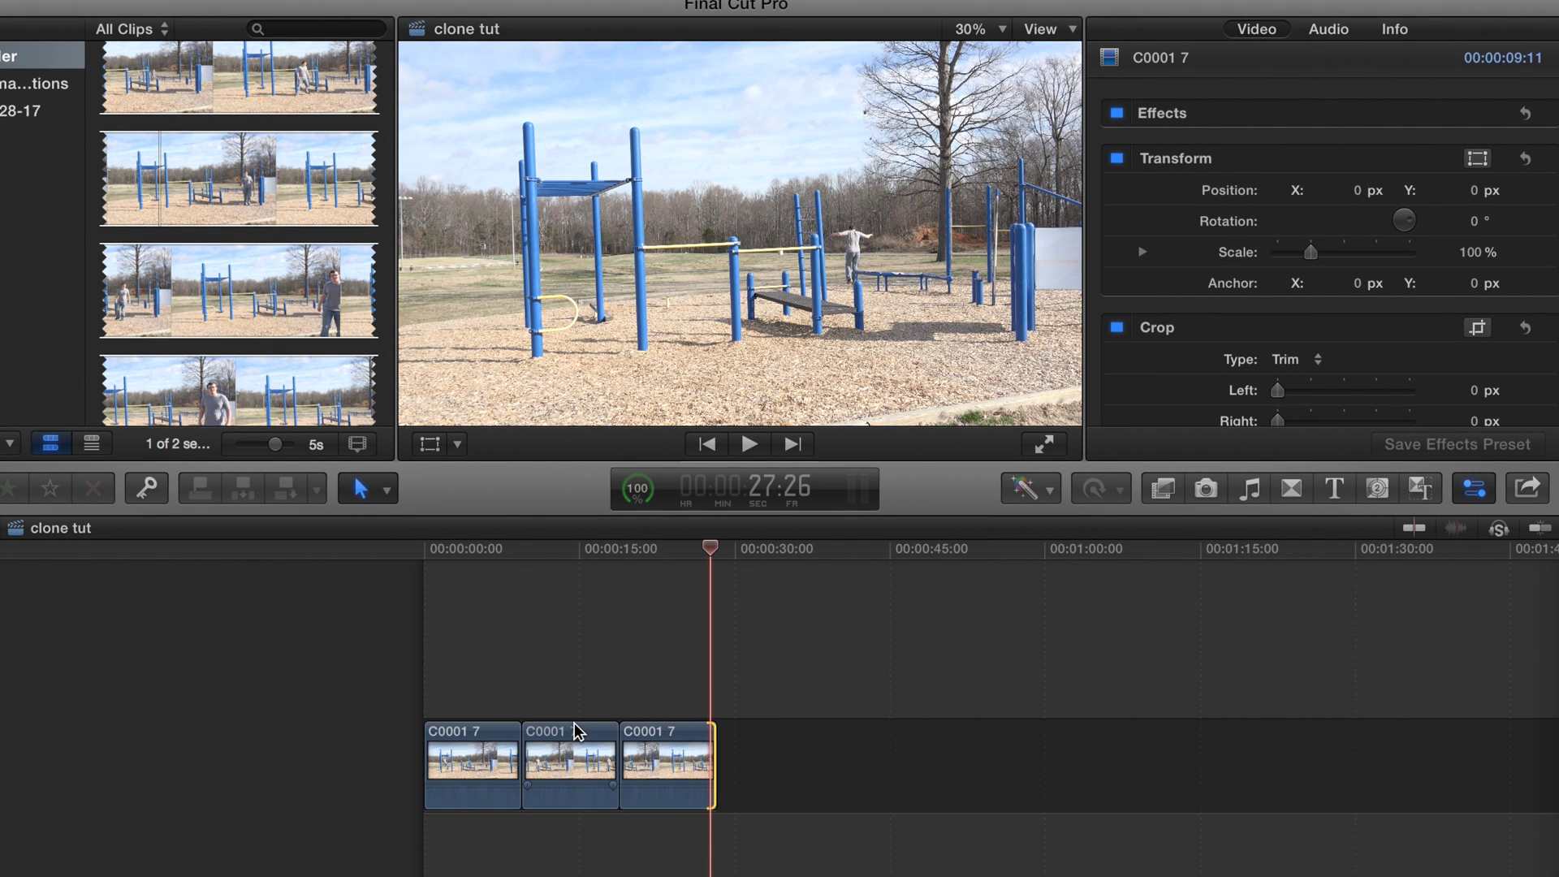
Stack the second and third segments as connected clips above the first, all starting at the beginning of the timeline.
click(490, 690)
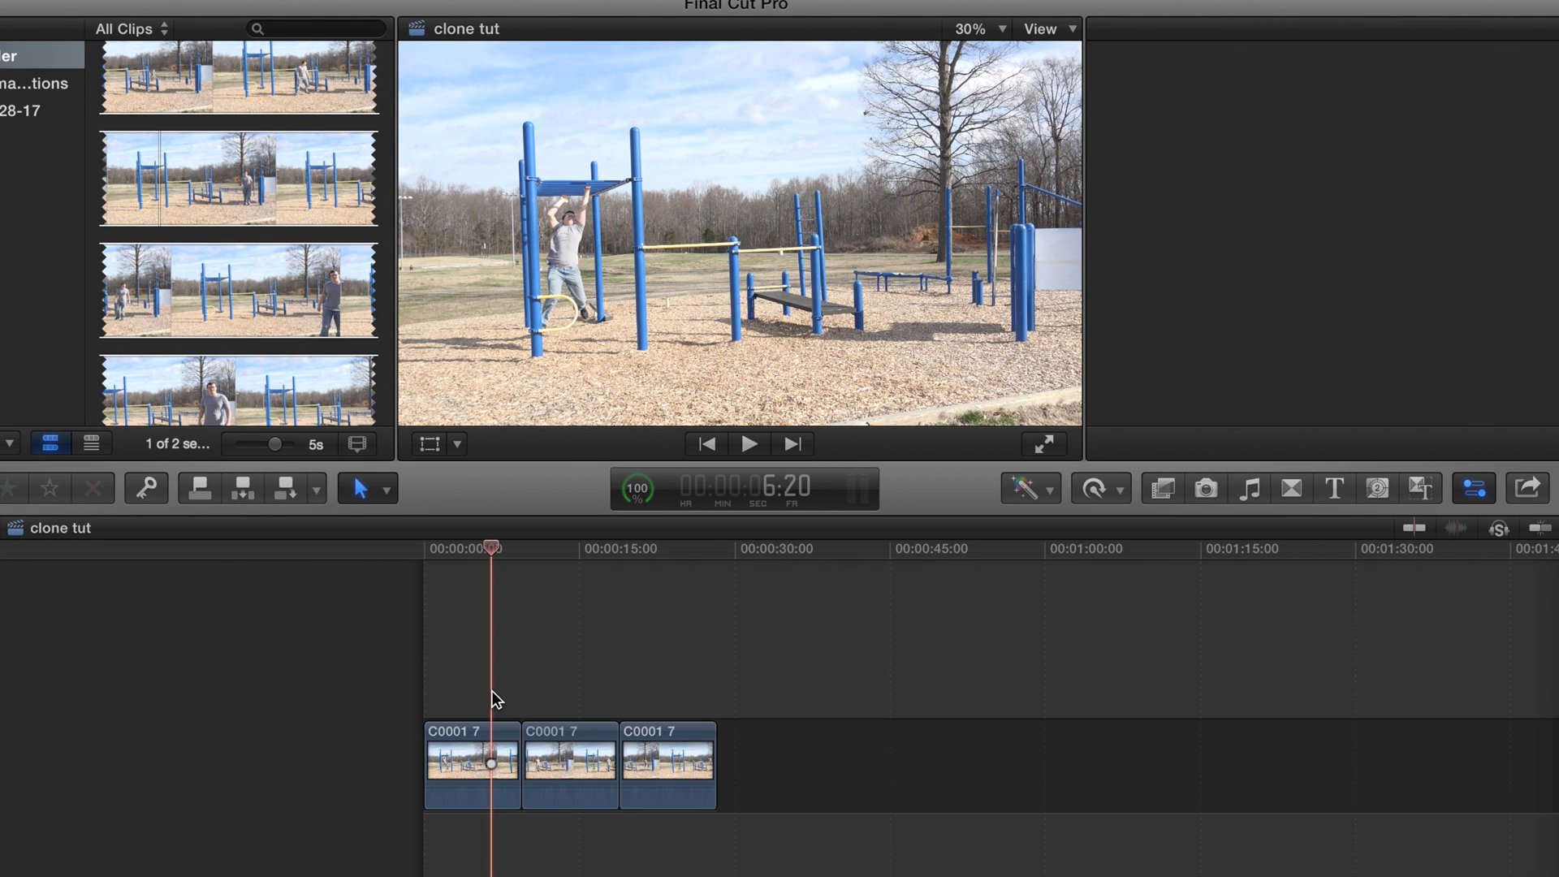
click(558, 673)
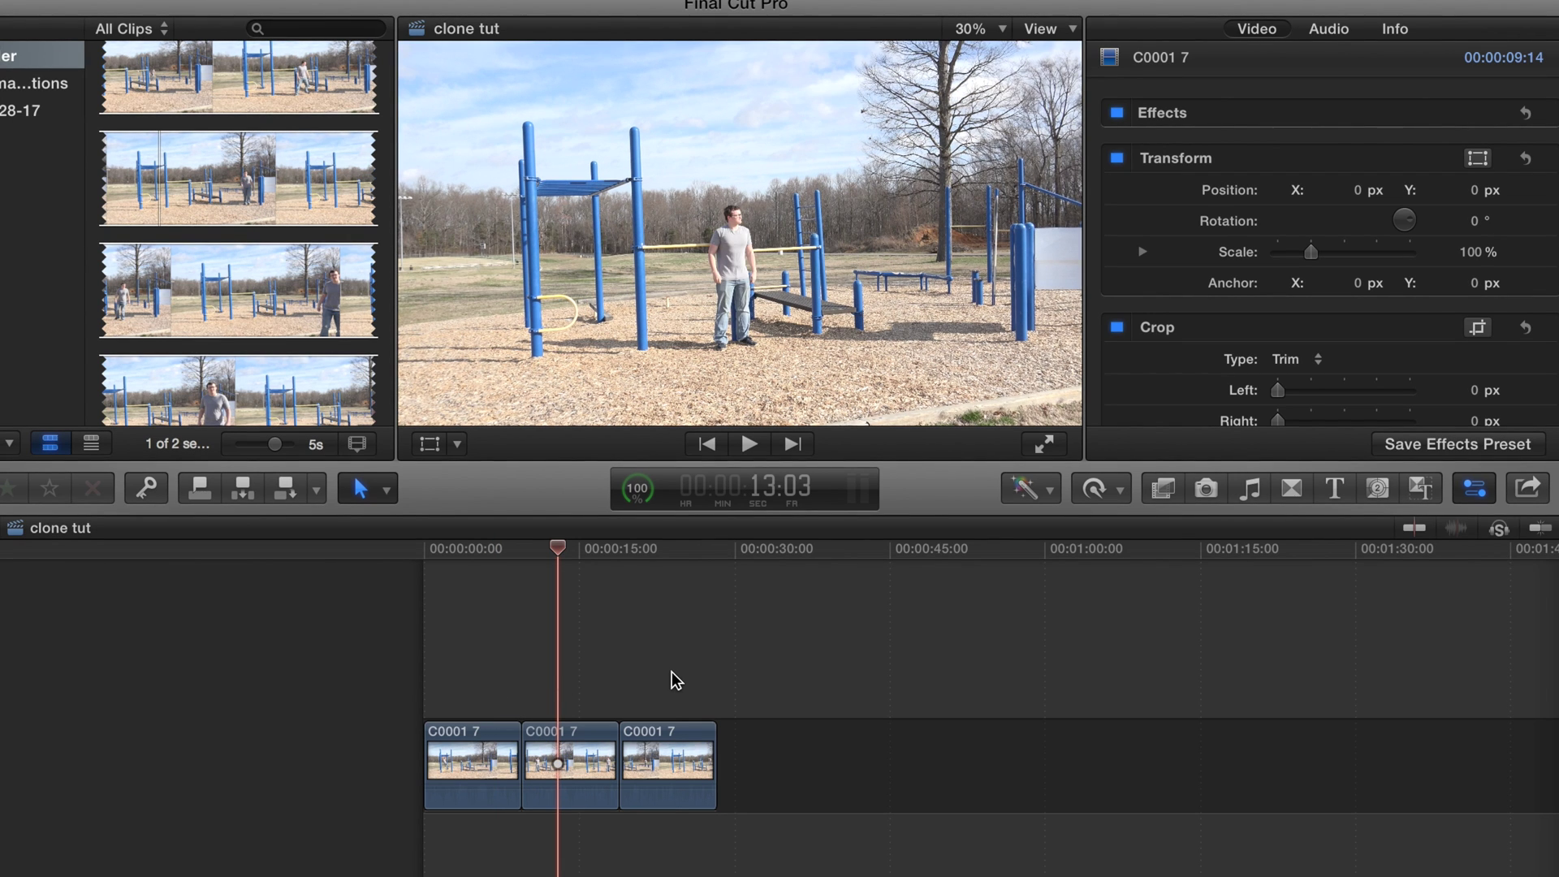
click(675, 672)
click(545, 683)
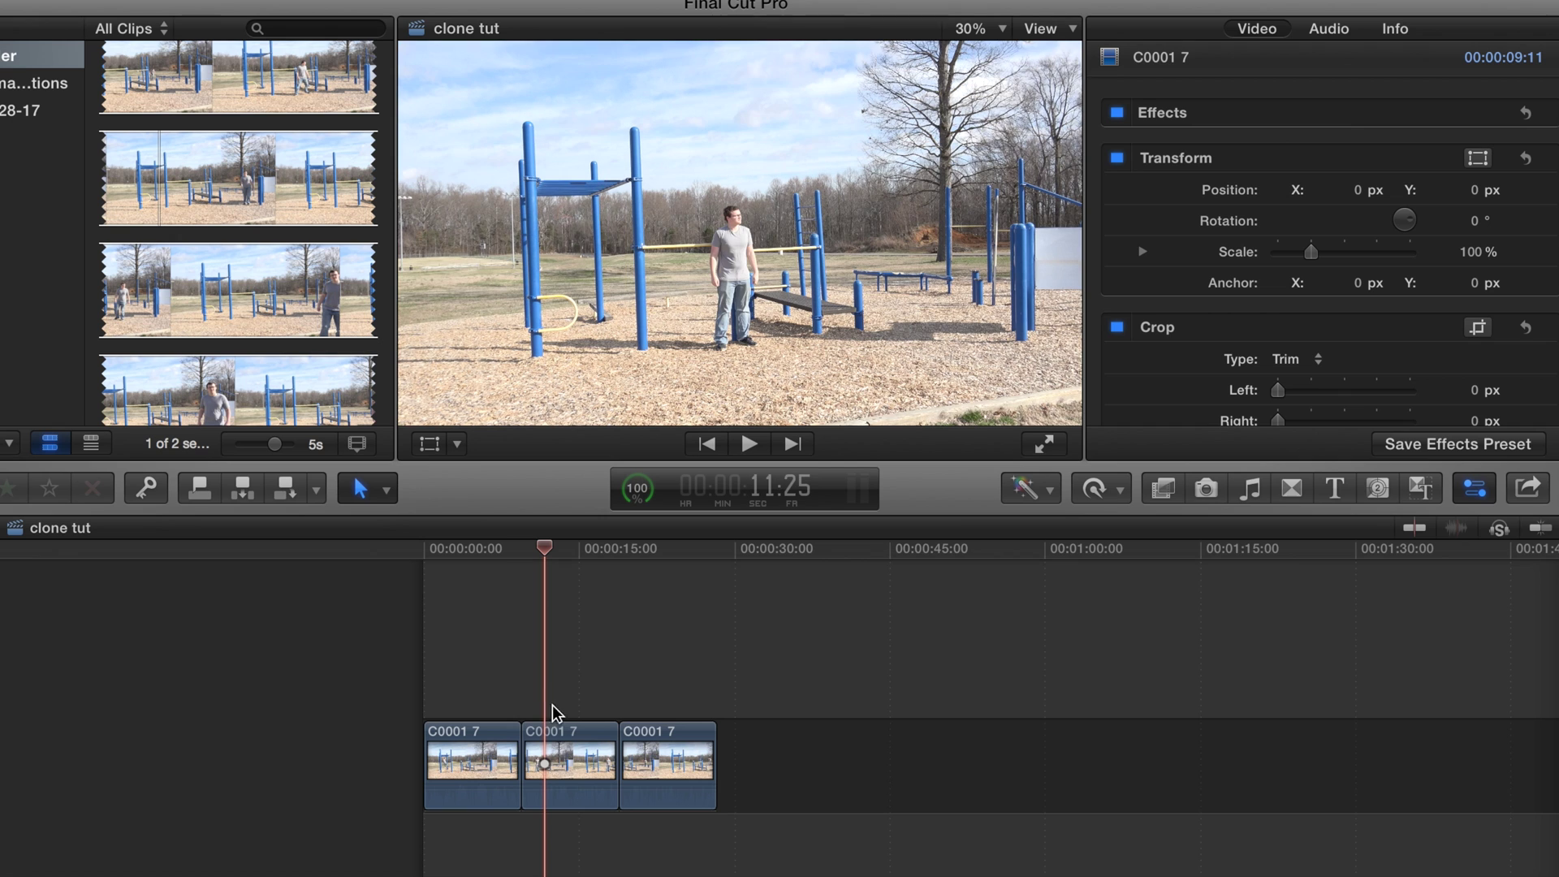
drag(563, 743, 459, 653)
drag(551, 758, 452, 524)
Select the two upper clips and lower their opacity to 35.39%, with the playhead at 00:00:03:23.
click(462, 592)
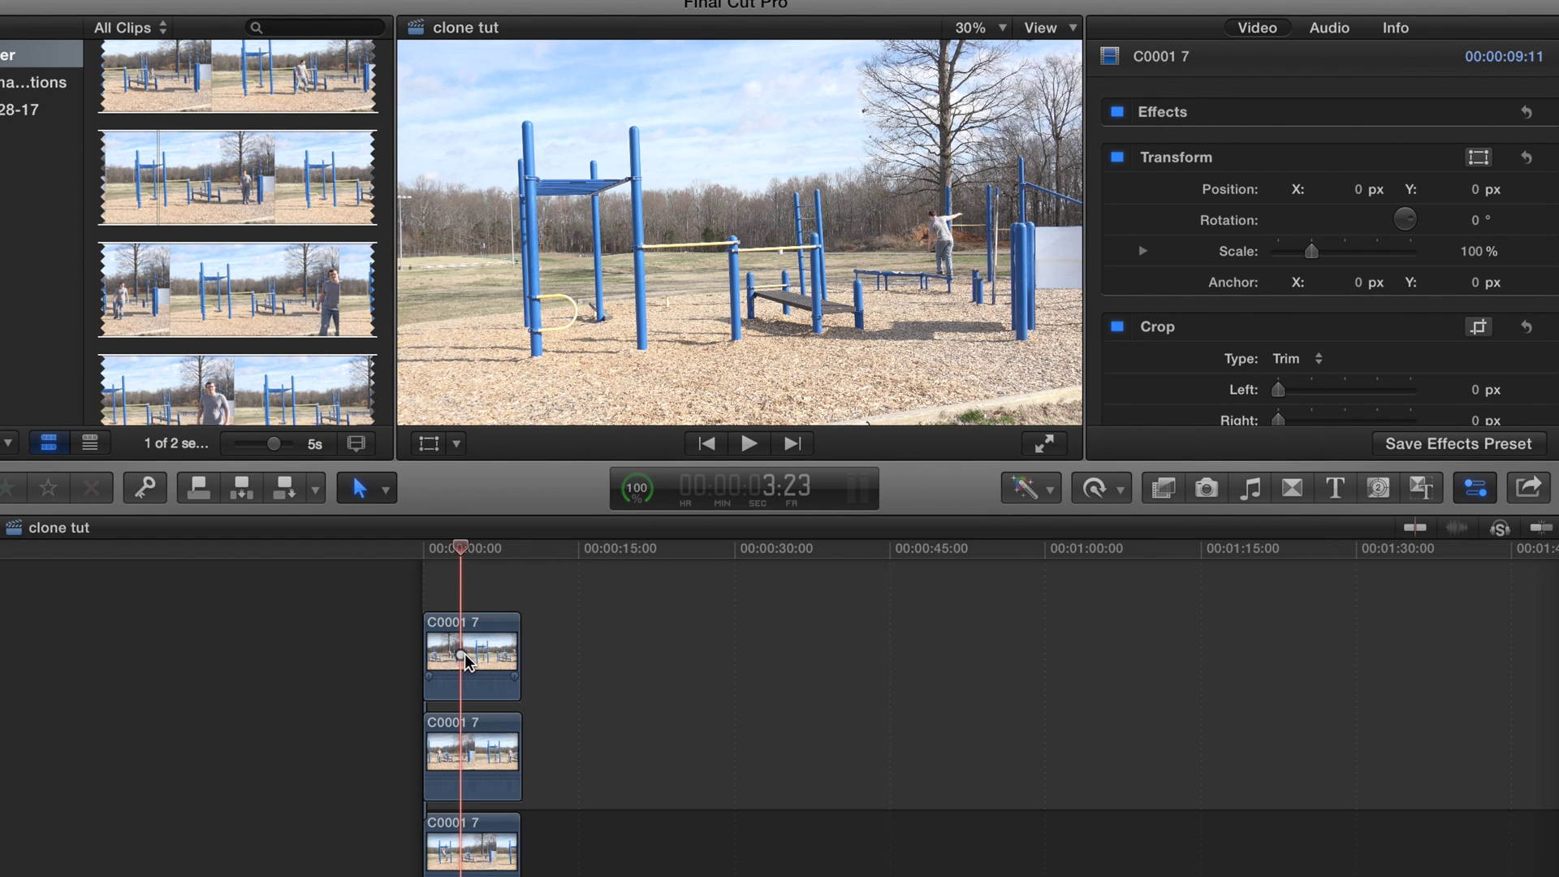
click(497, 711)
drag(497, 703, 443, 640)
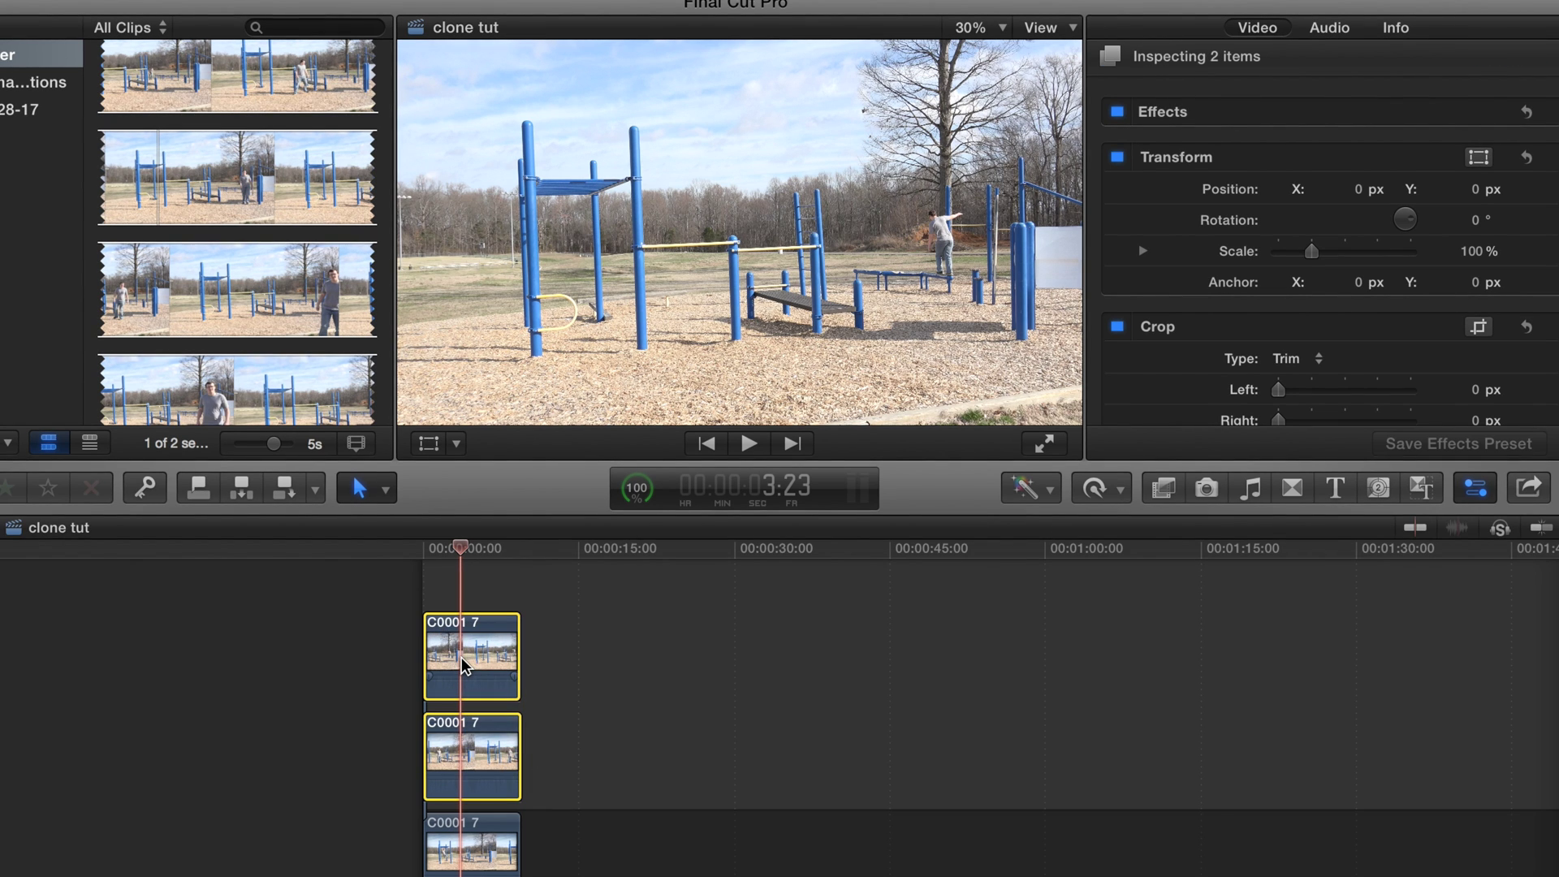
scroll(1385, 290, down, 15)
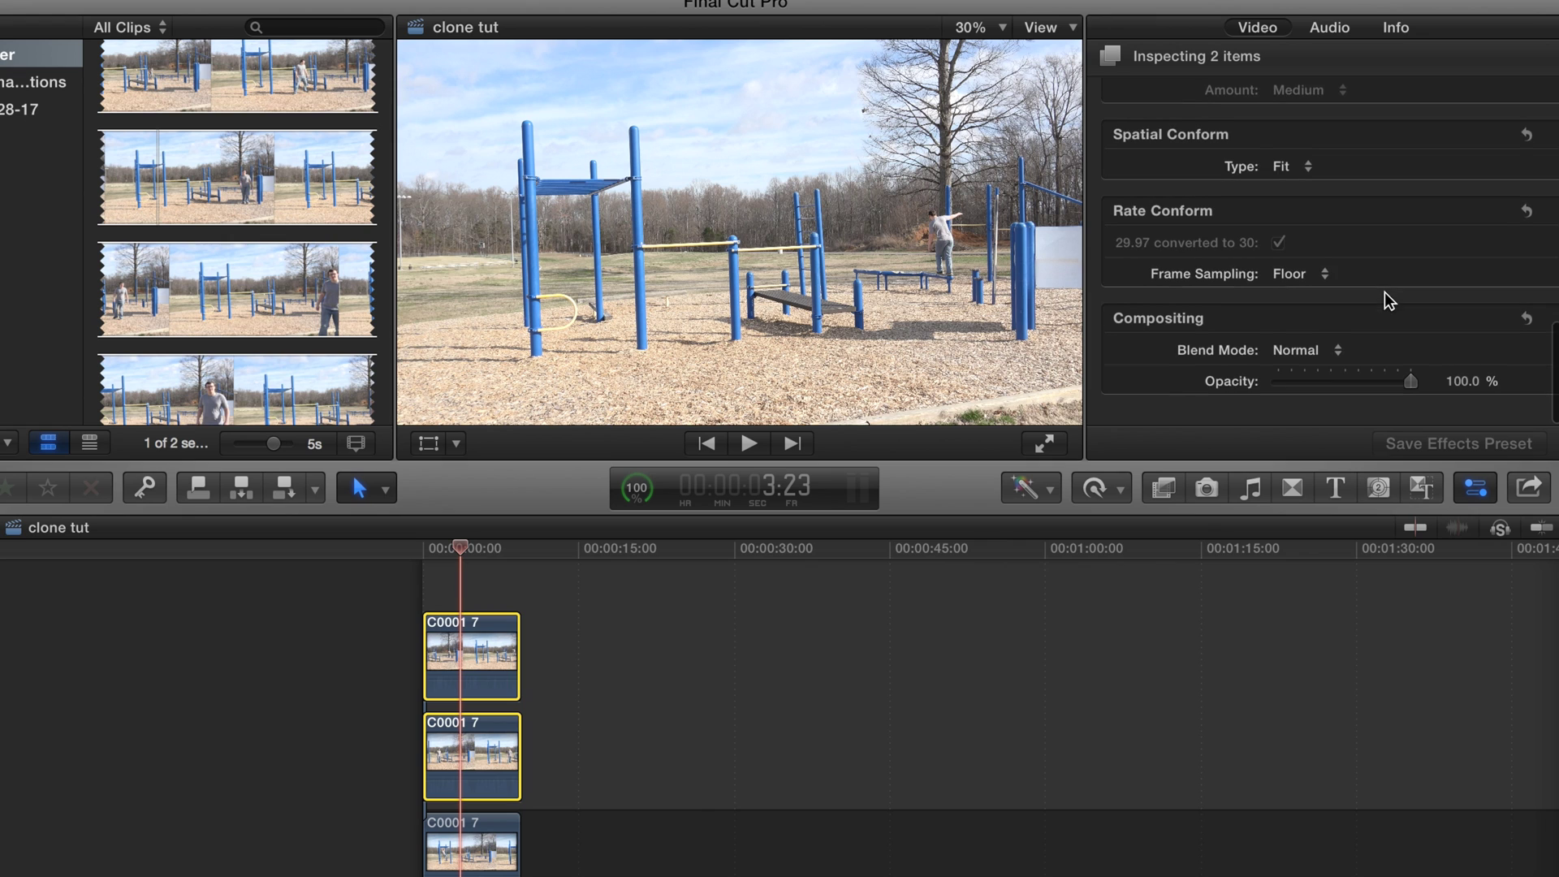
drag(1410, 398, 1324, 396)
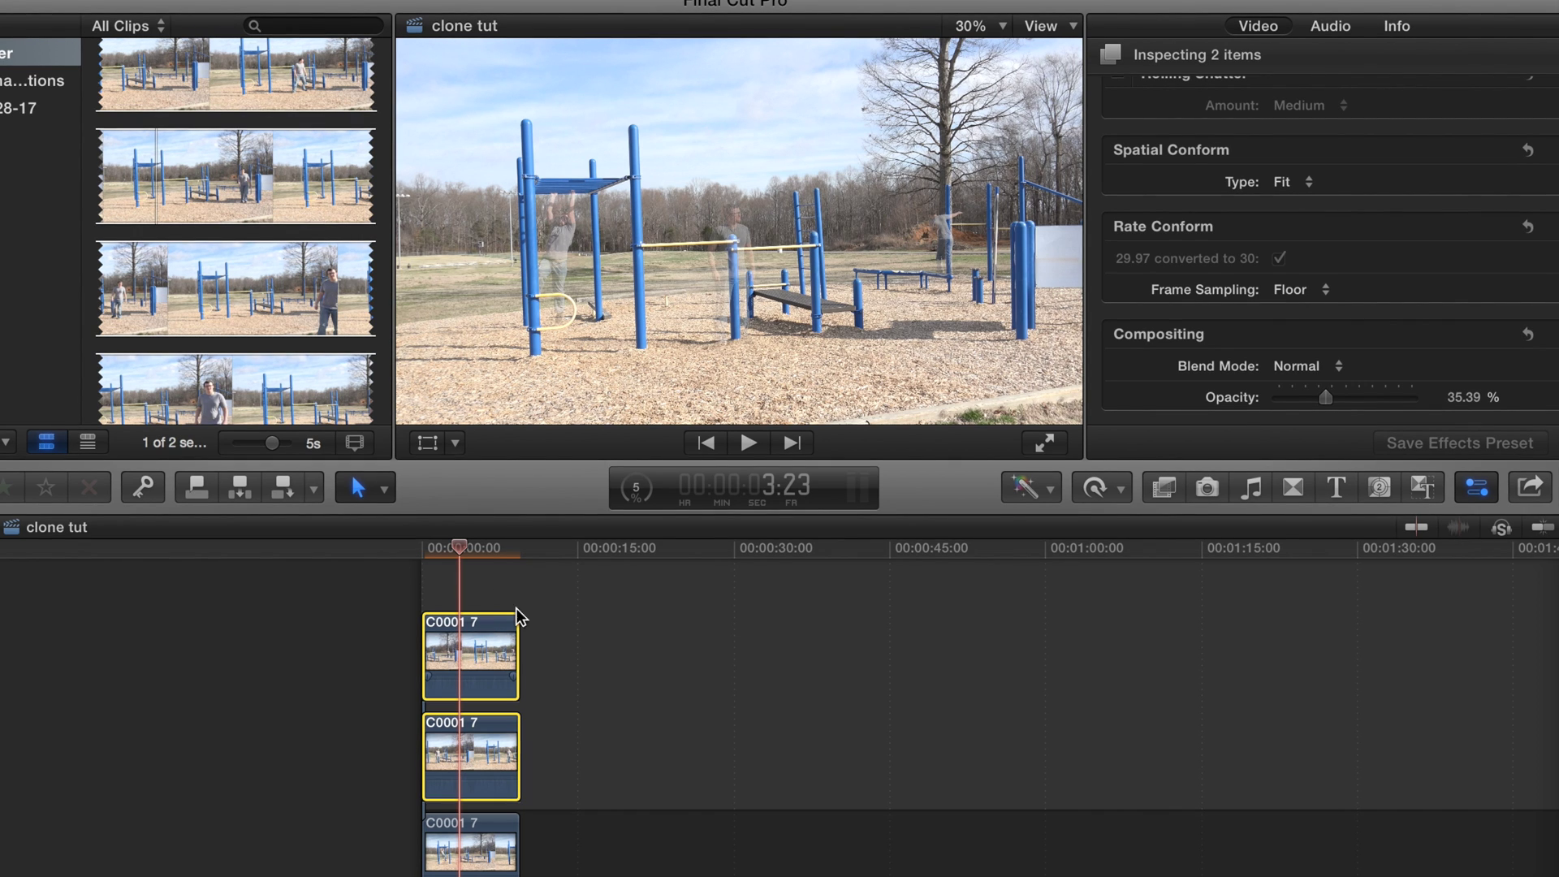
click(435, 446)
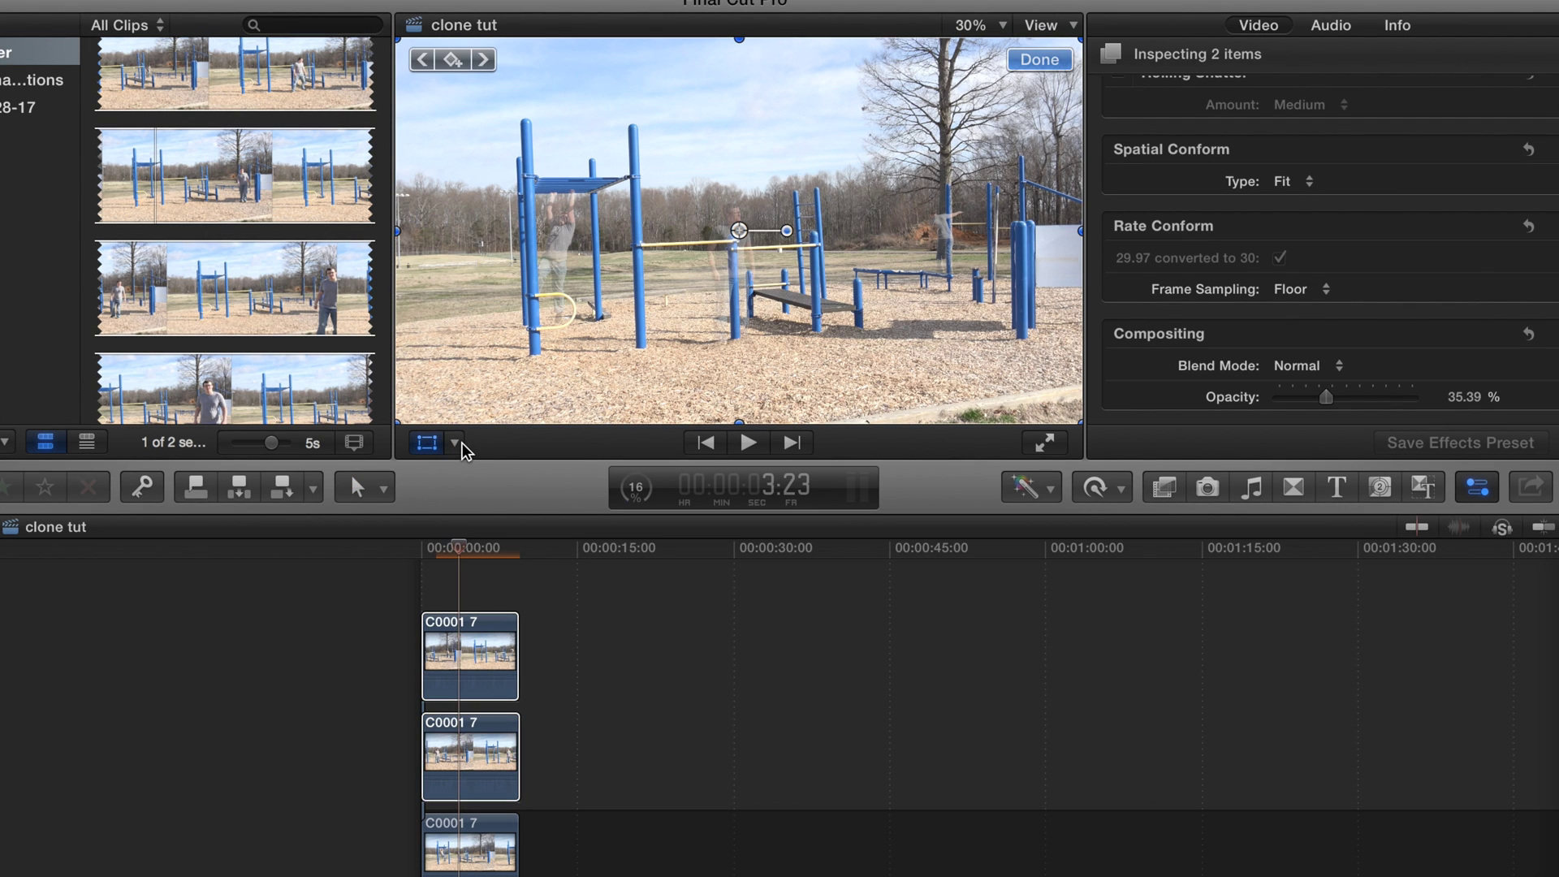
click(456, 444)
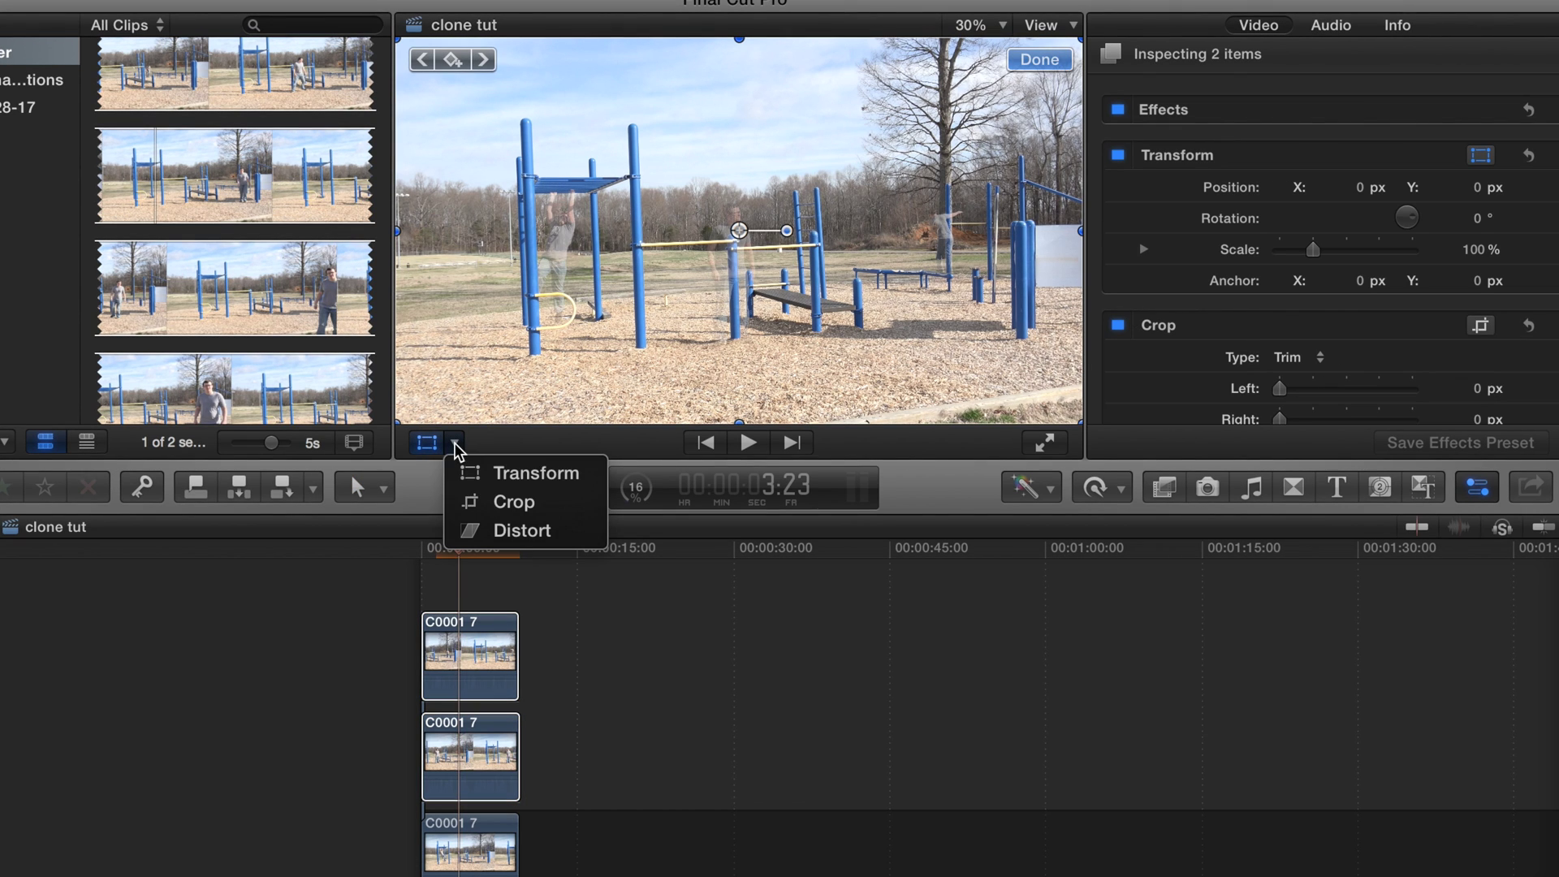
click(499, 505)
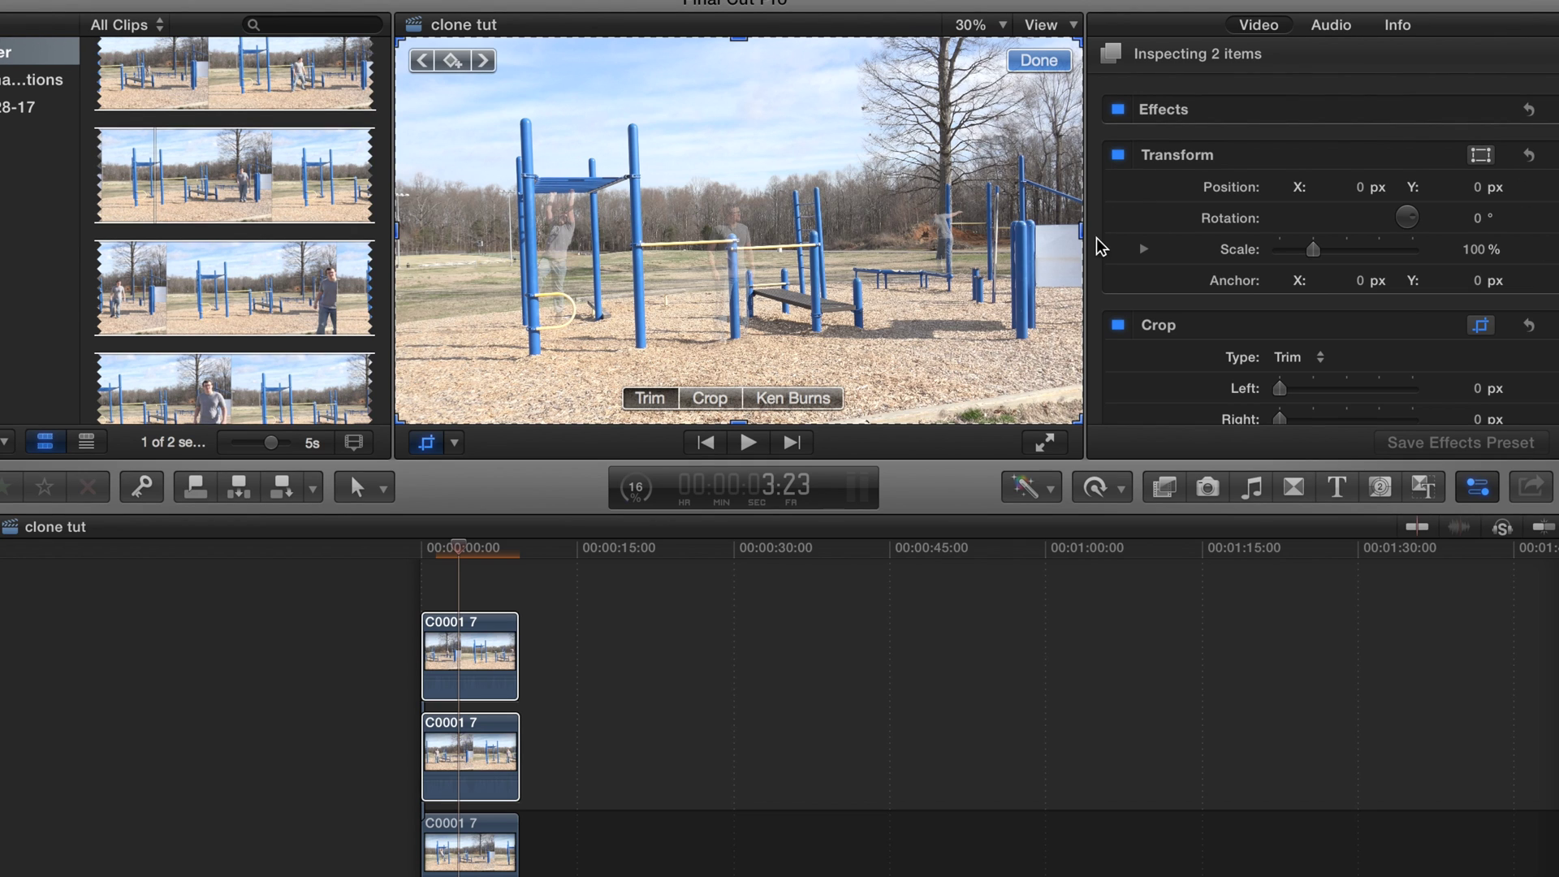
mouse_move(1082, 238)
mouse_down()
mouse_move(853, 236)
mouse_move(1088, 244)
mouse_up()
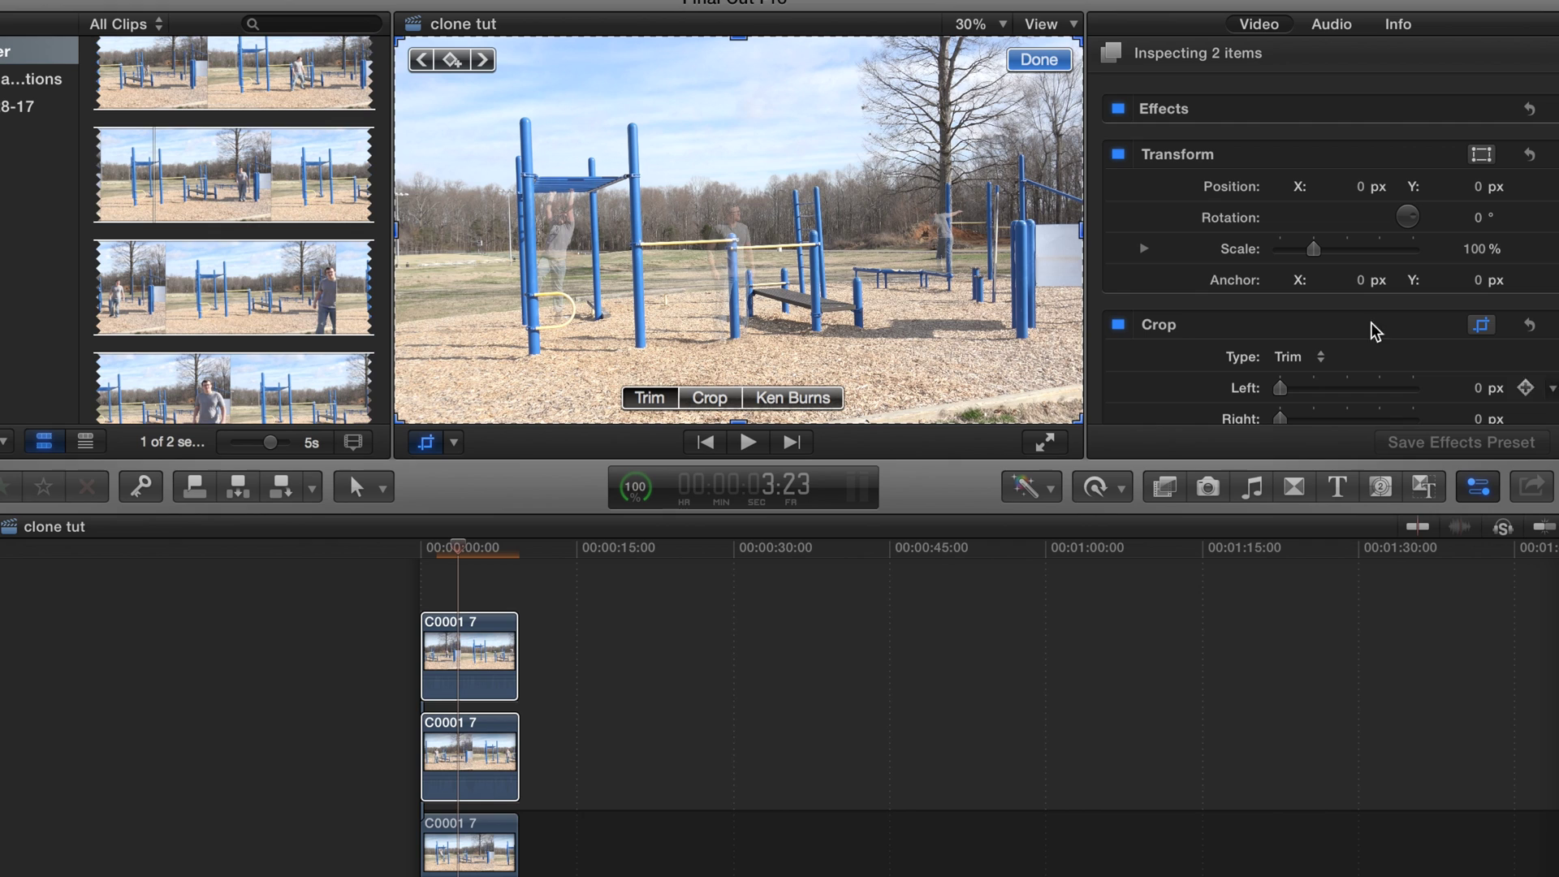
Leave crop mode and apply the Draw Mask effect to both upper clips.
click(1163, 487)
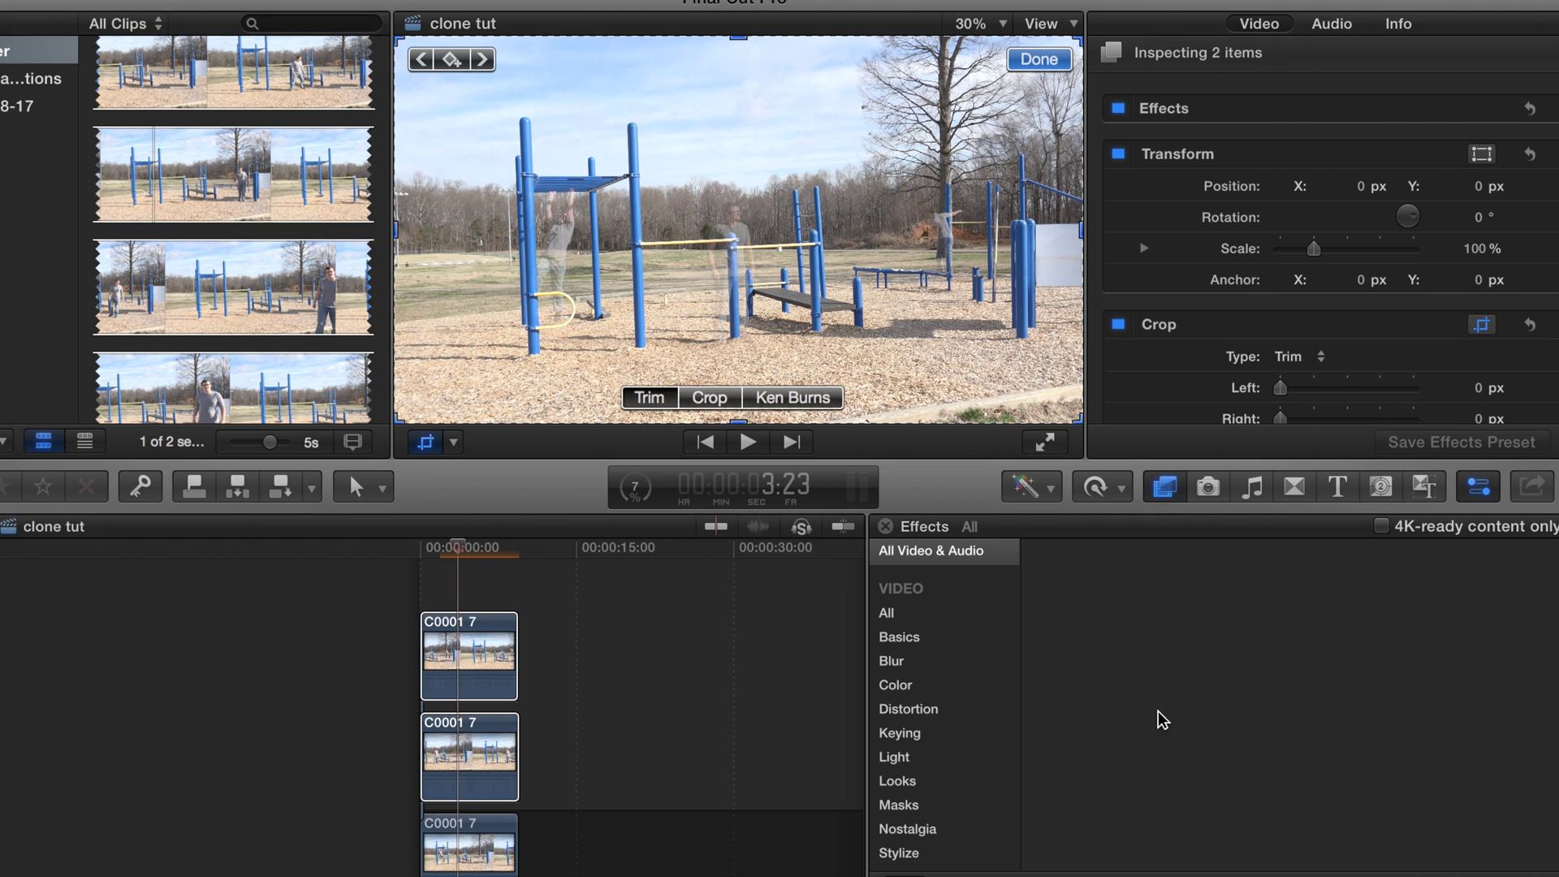
click(1038, 59)
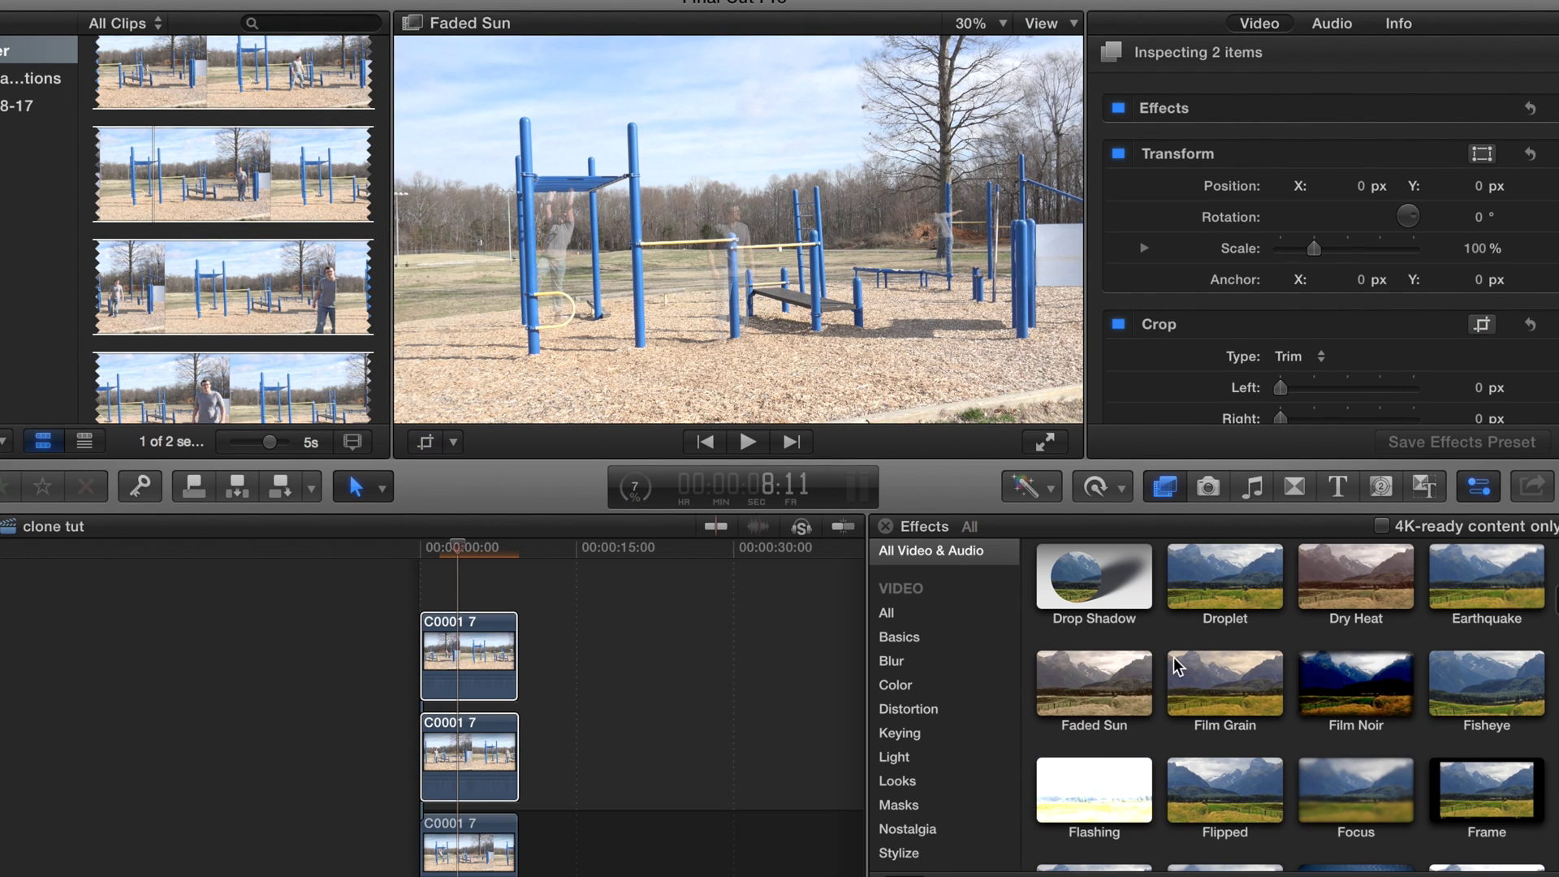
scroll(1202, 649, up, 3)
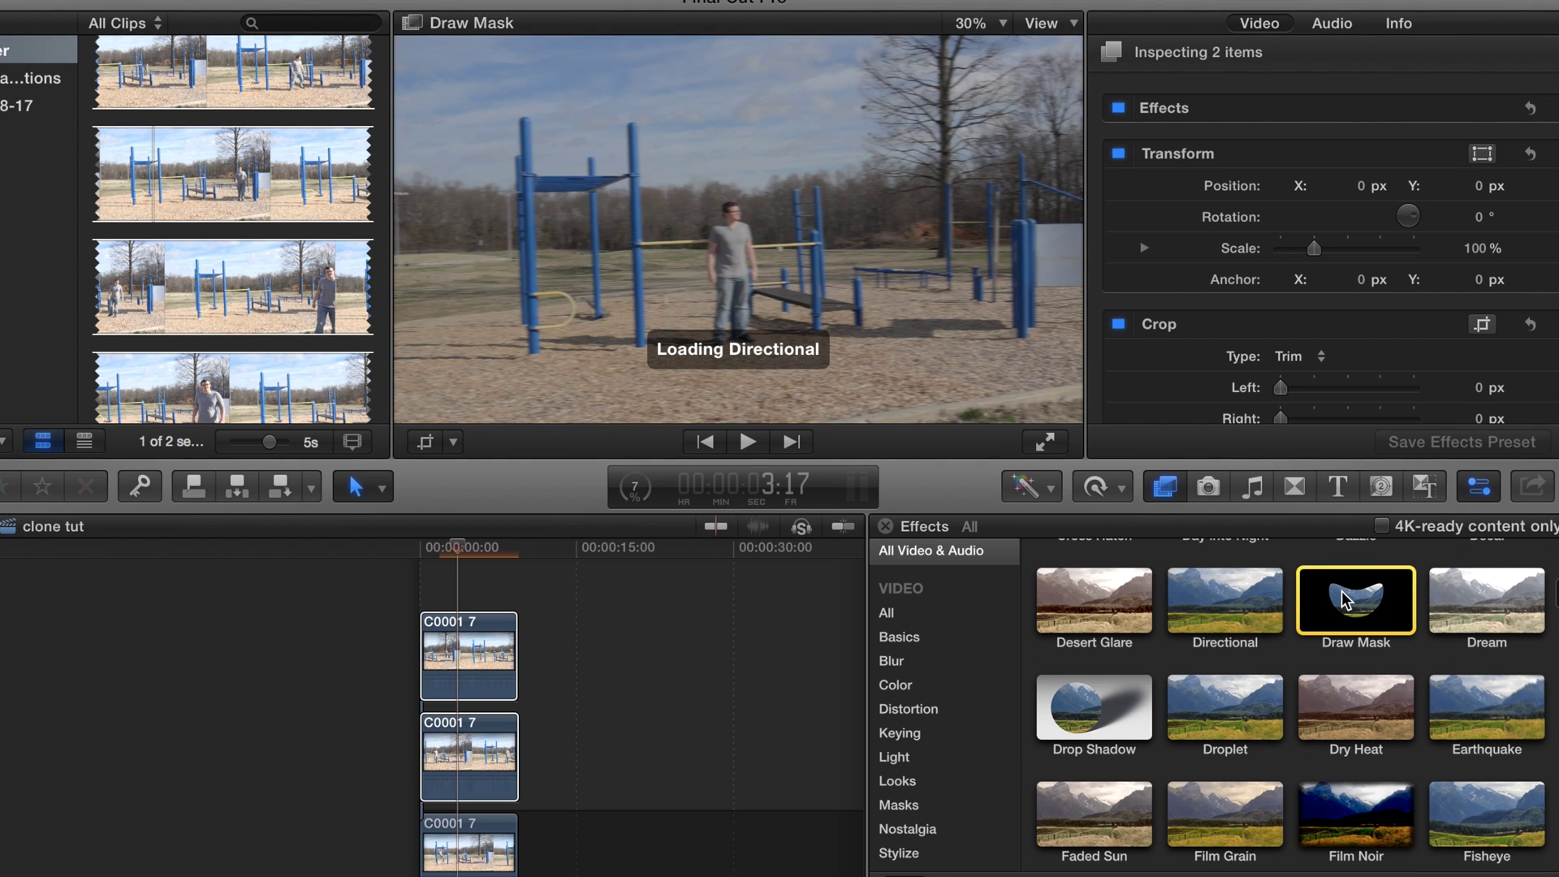
mouse_move(1333, 591)
mouse_down()
mouse_move(1080, 600)
mouse_move(647, 668)
mouse_move(443, 642)
mouse_up()
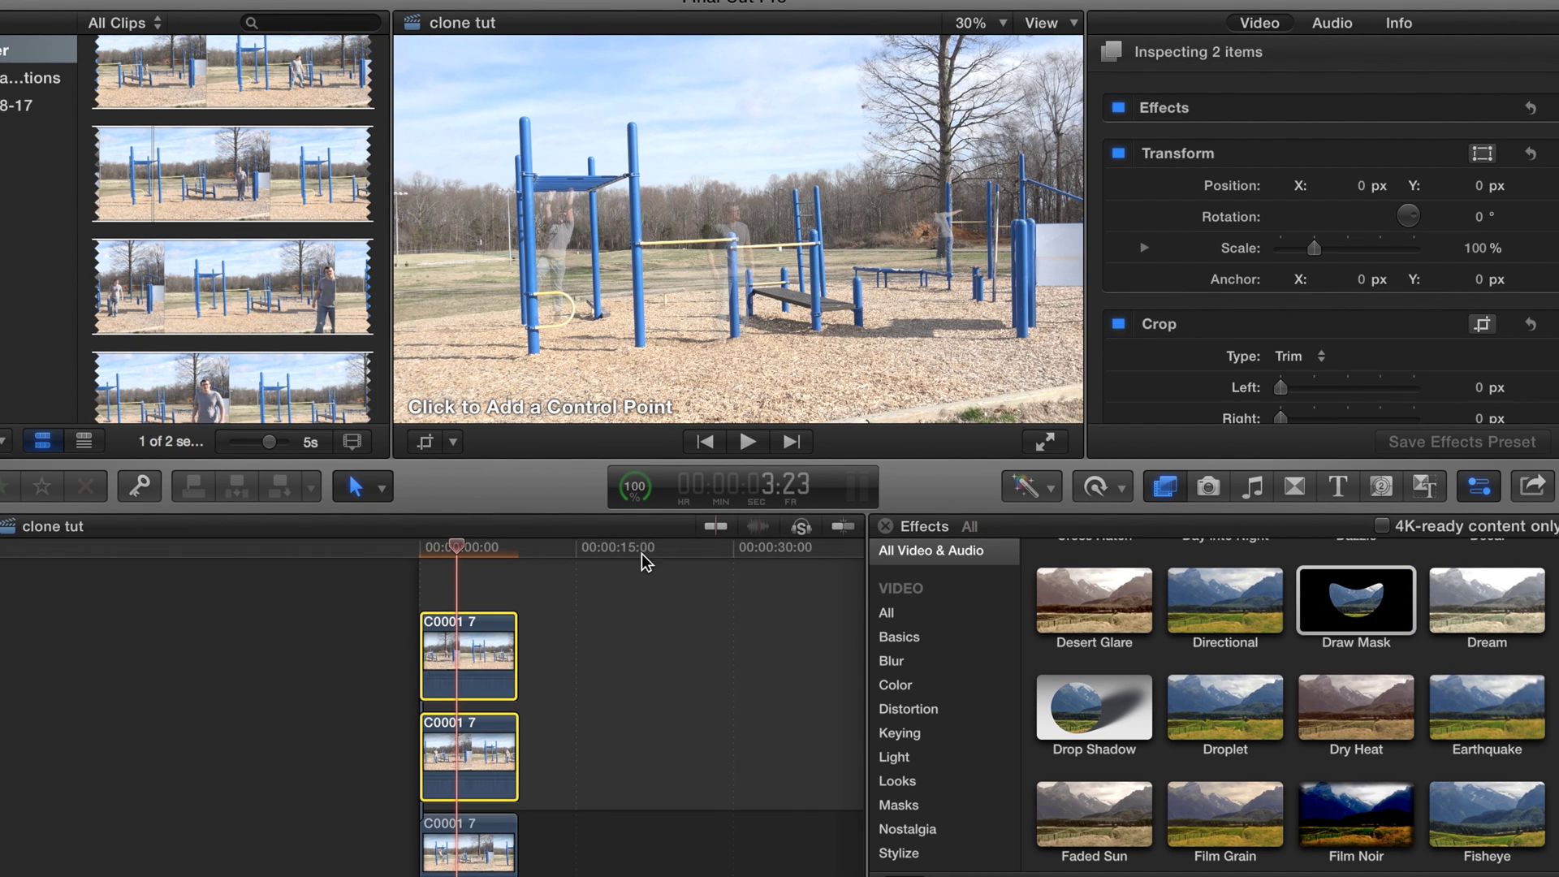
mouse_move(1343, 604)
mouse_down()
mouse_move(1177, 649)
mouse_move(651, 686)
mouse_move(435, 739)
mouse_move(445, 763)
mouse_up()
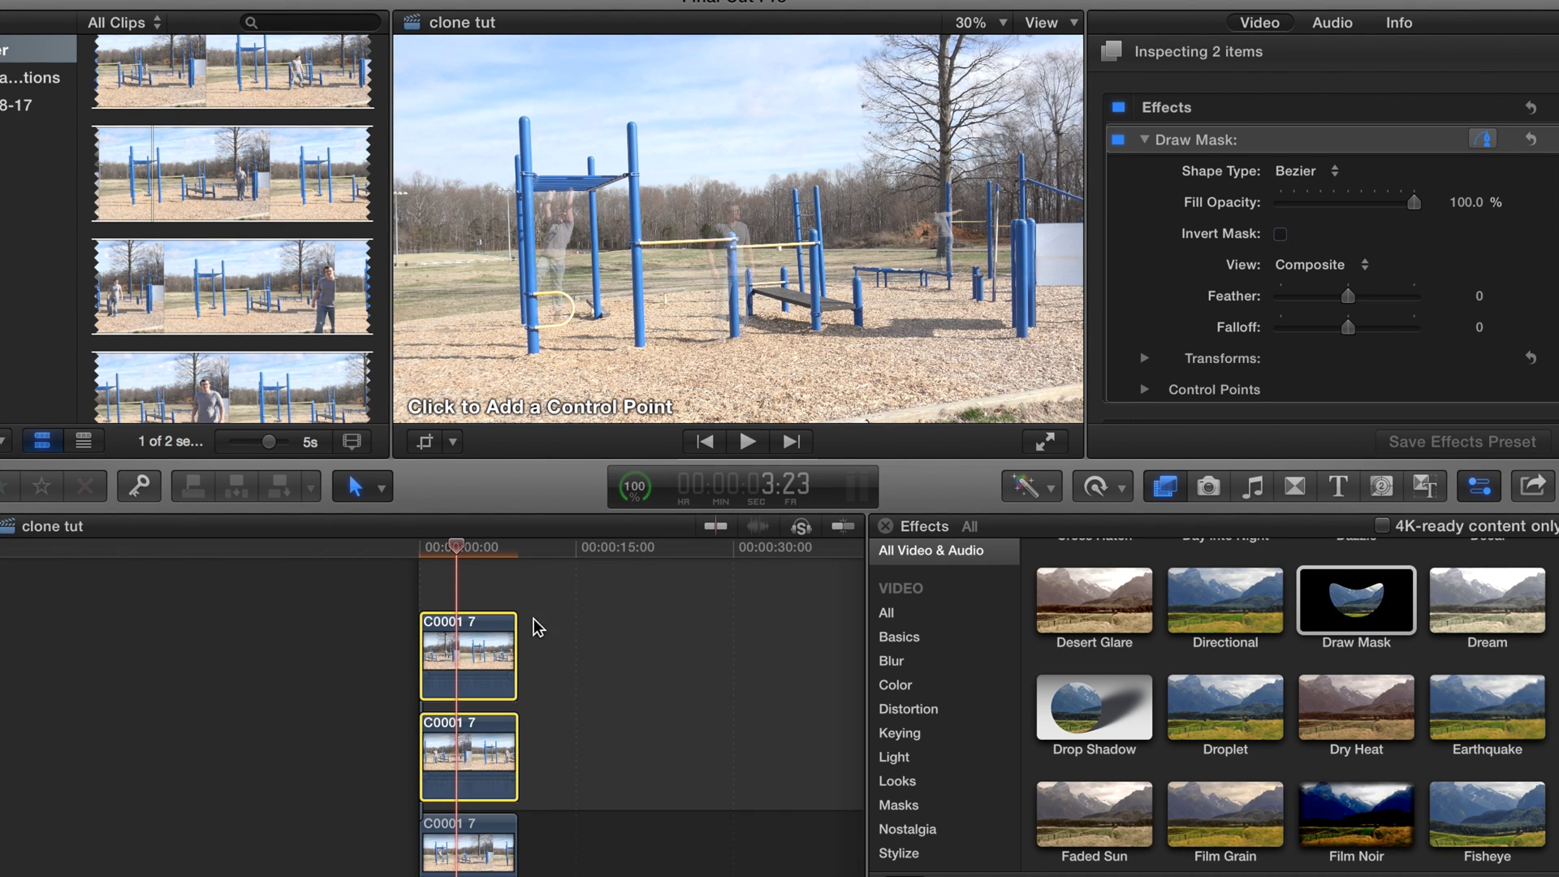
Draw a closed, roughly rectangular mask on the top clip around the man behind the far bench near the tree.
click(461, 661)
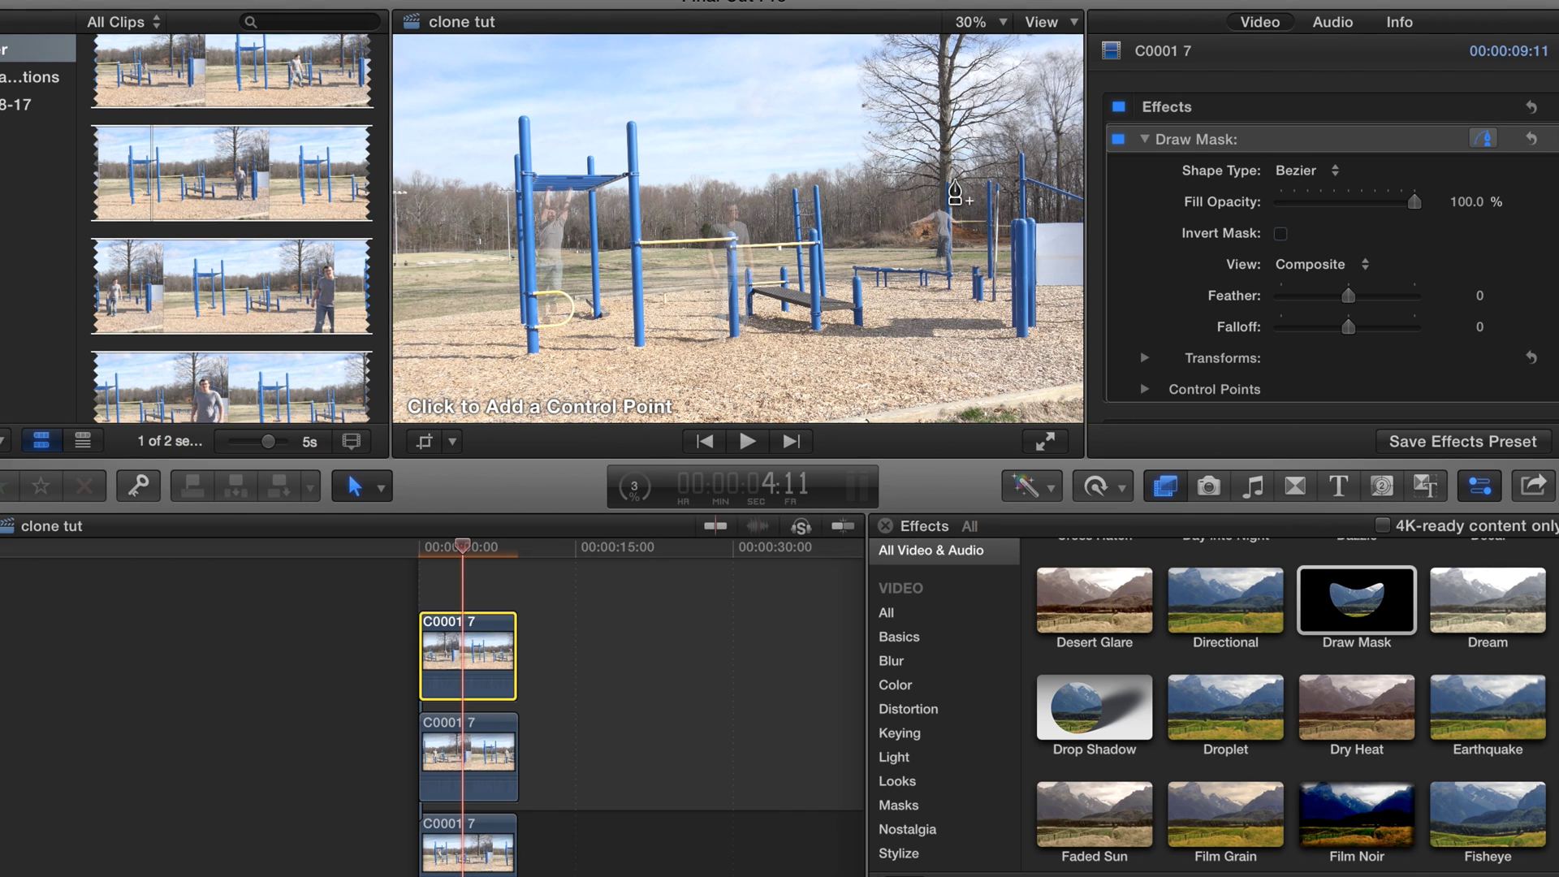
click(833, 148)
click(821, 227)
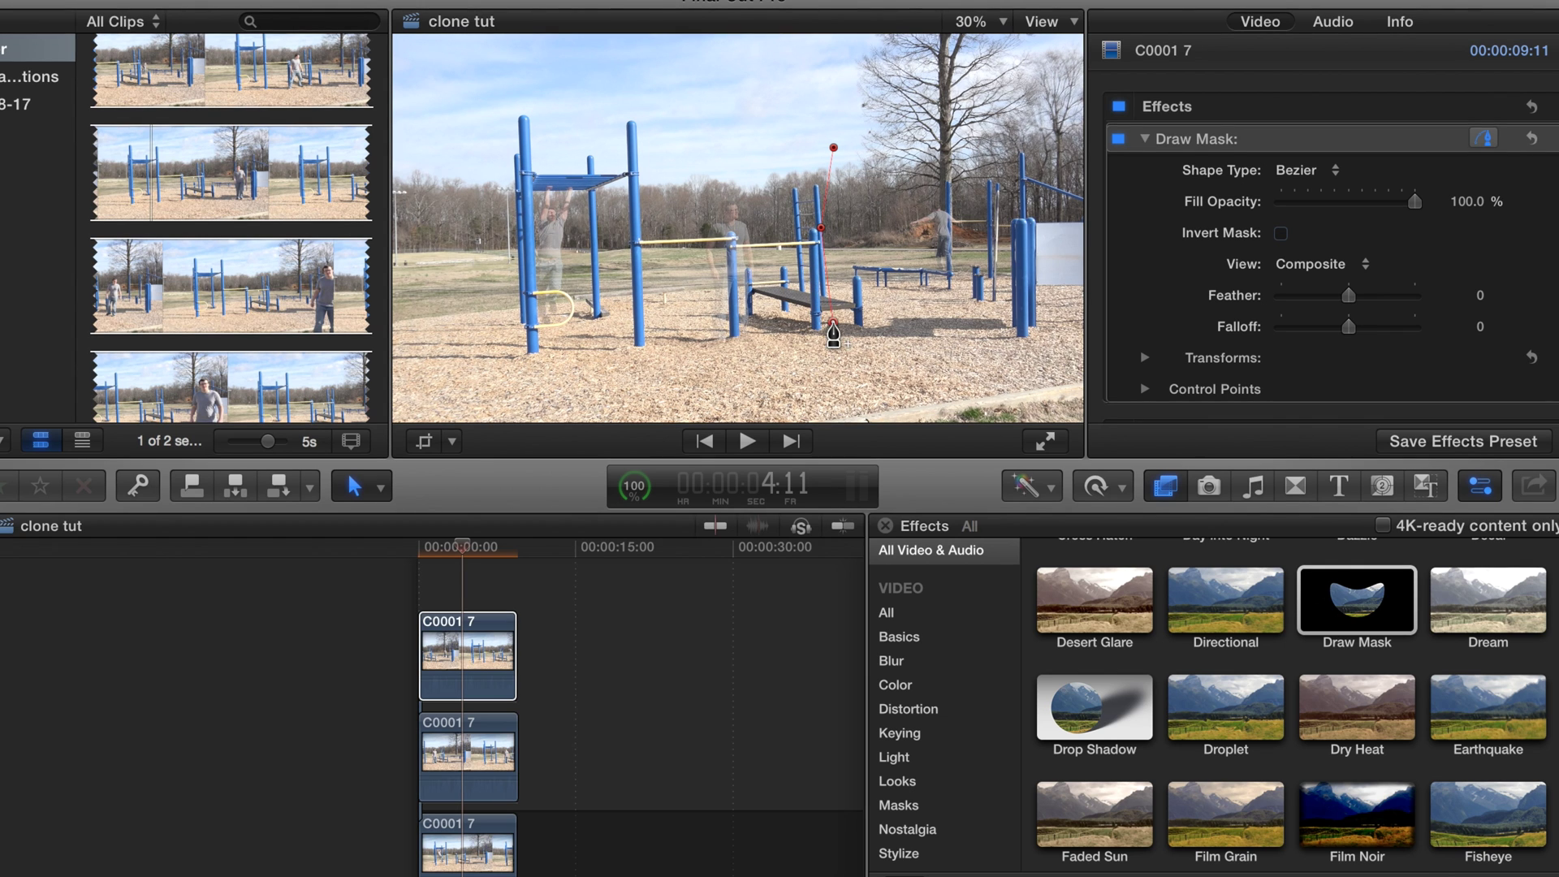
click(896, 334)
click(952, 325)
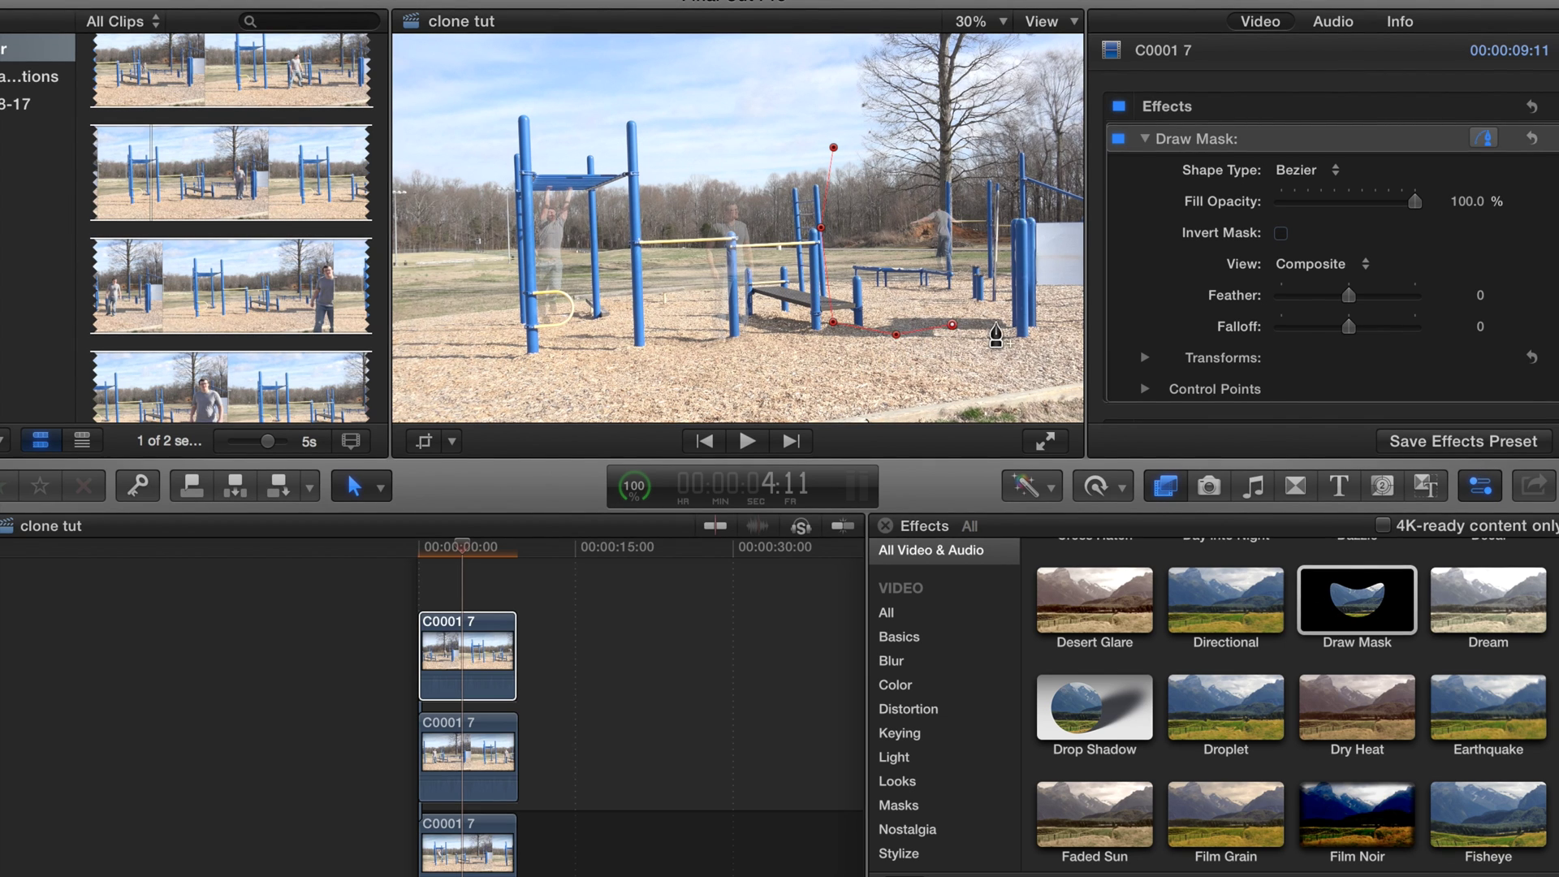
click(998, 330)
click(1005, 268)
click(1006, 201)
click(1005, 164)
click(985, 142)
click(923, 144)
click(874, 145)
click(834, 147)
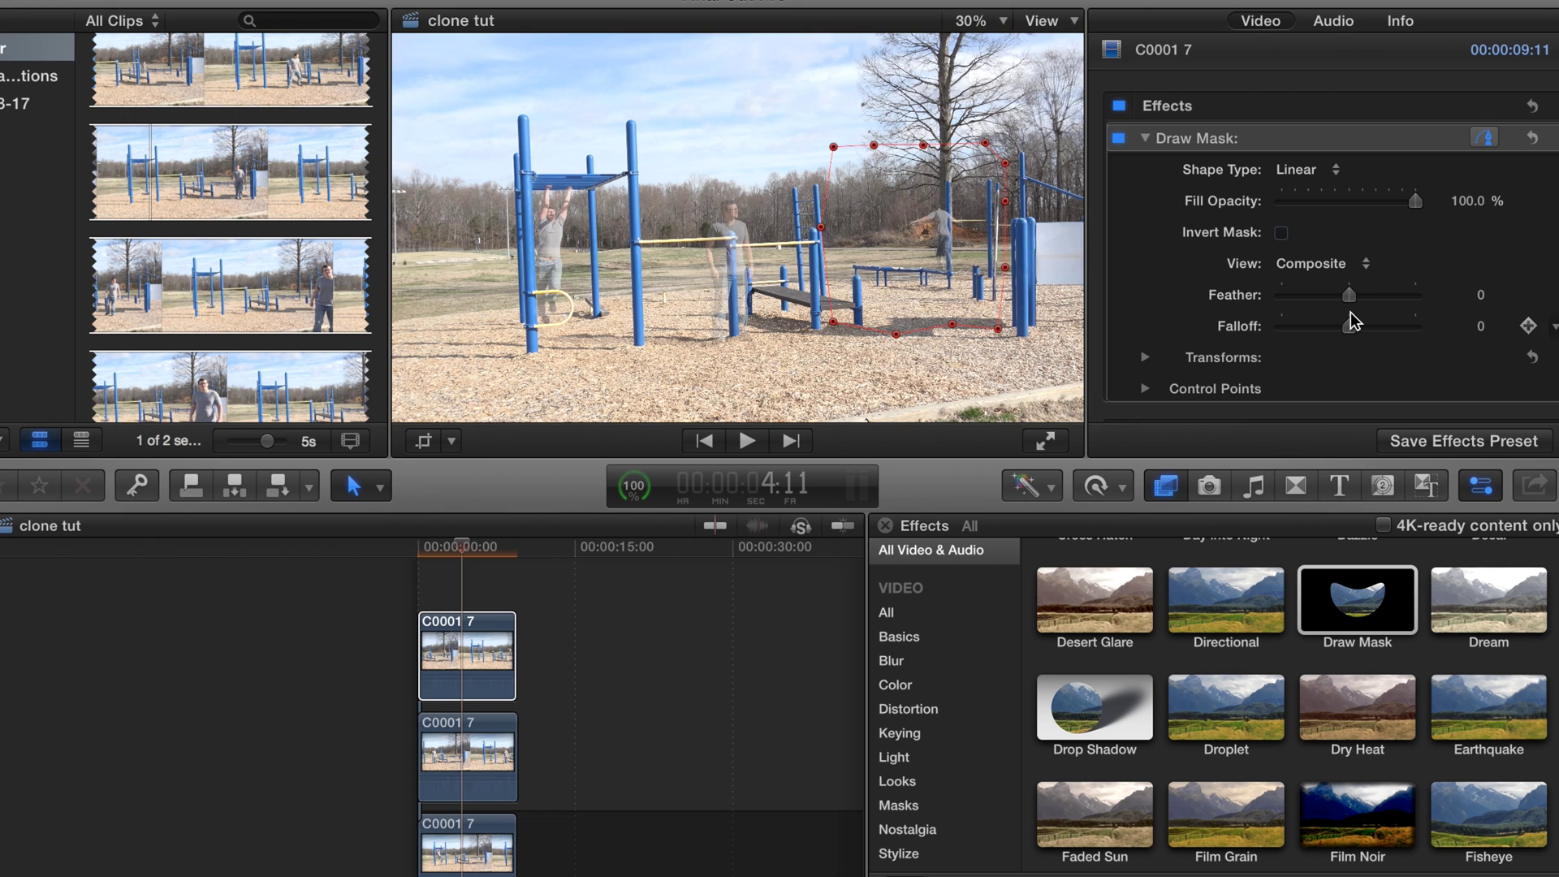
Set the feather of the top clip's mask to 23.
drag(1349, 295, 1361, 300)
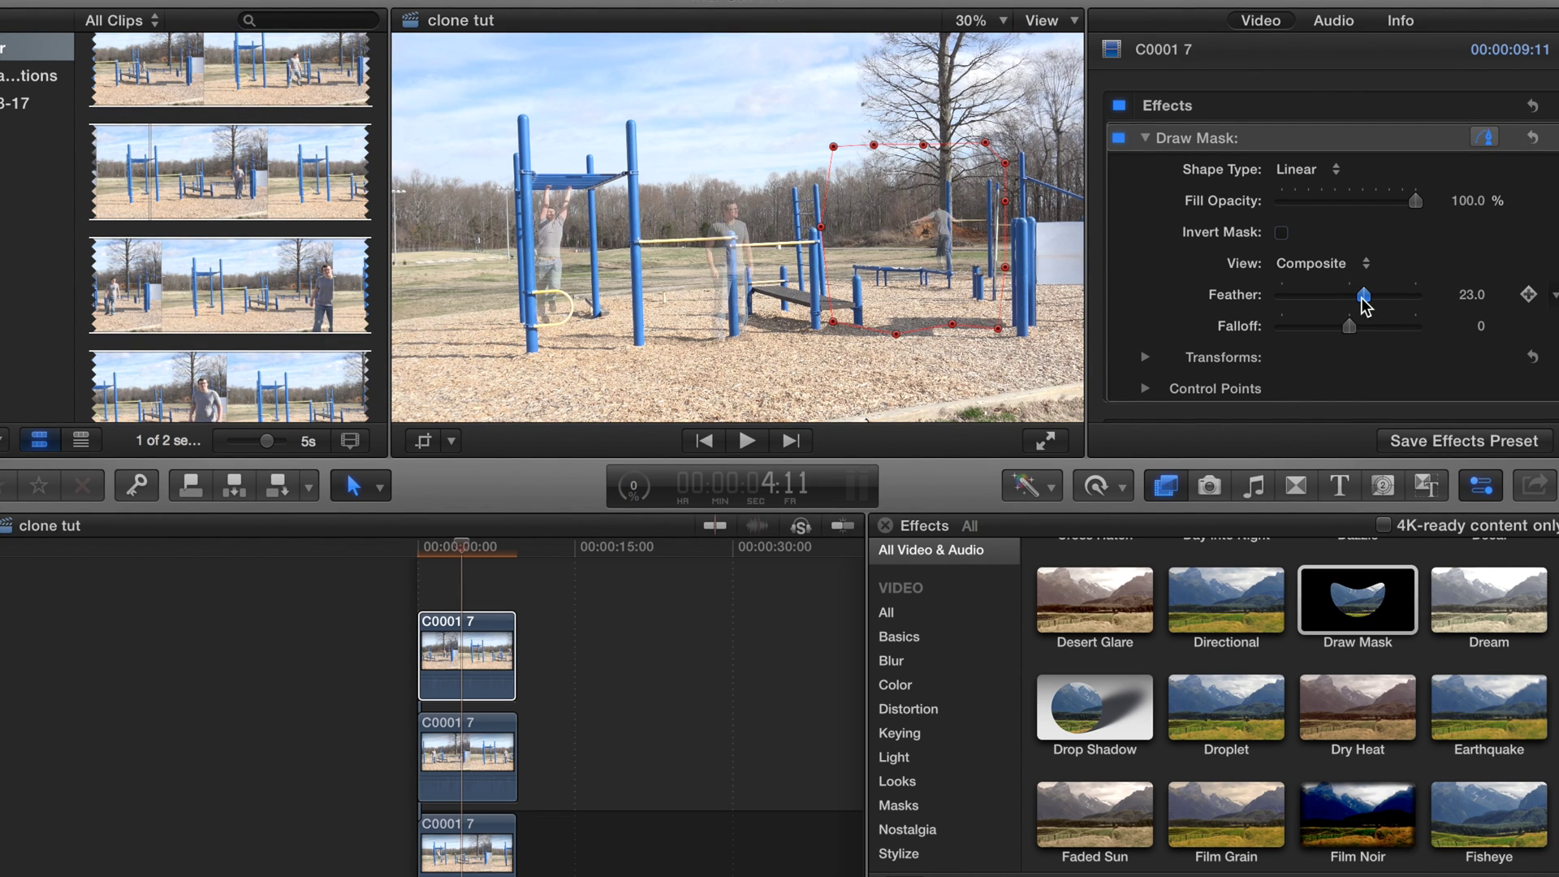
scroll(1358, 367, down, 10)
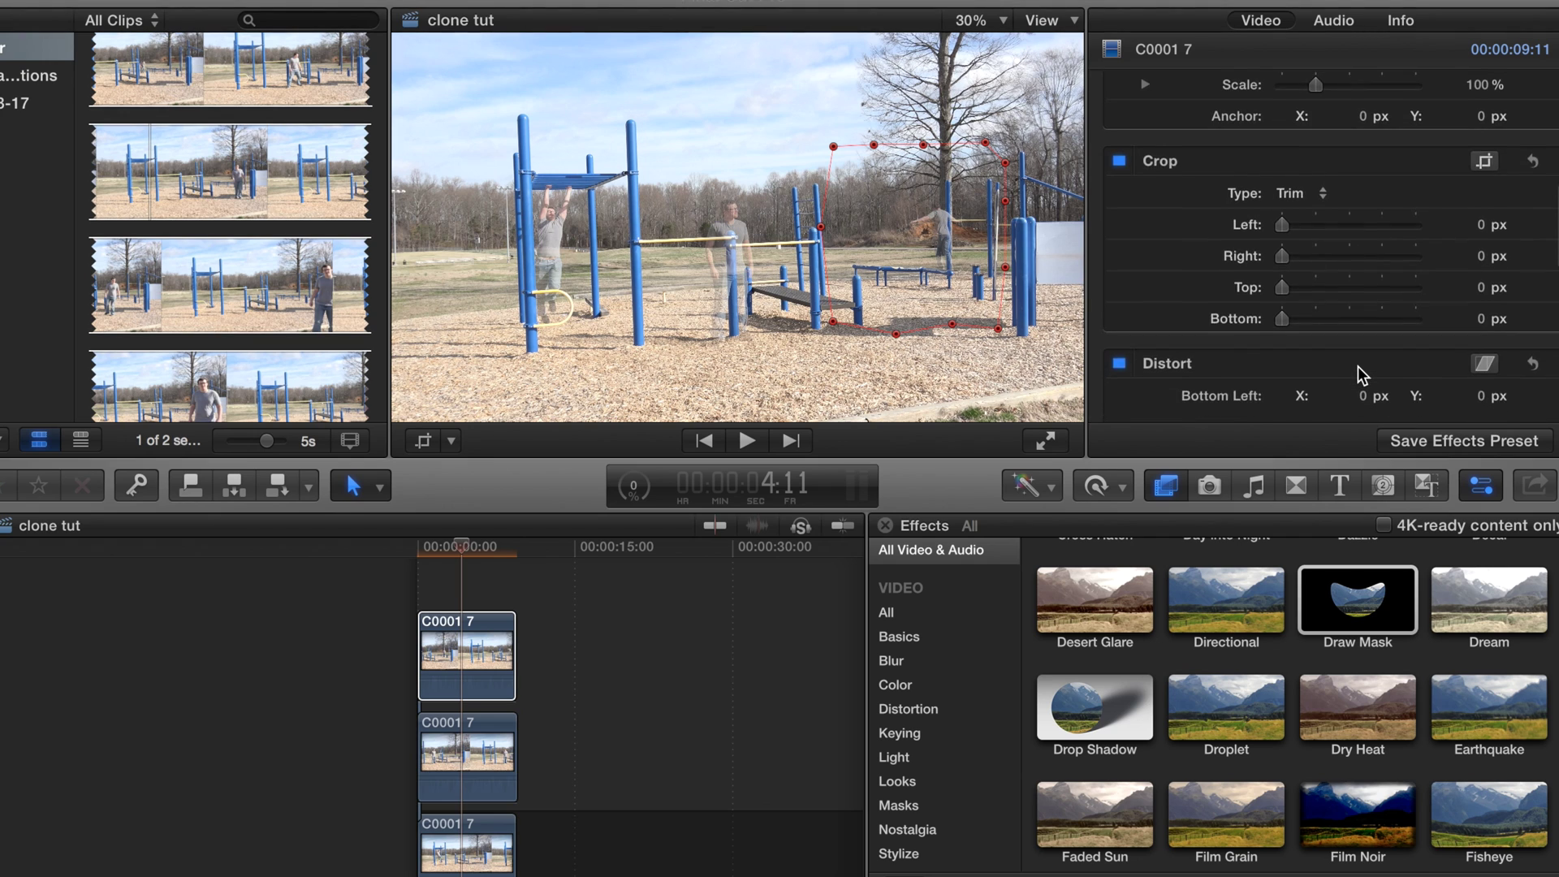
Restore the top clip's opacity to 100%.
drag(1330, 395, 1486, 409)
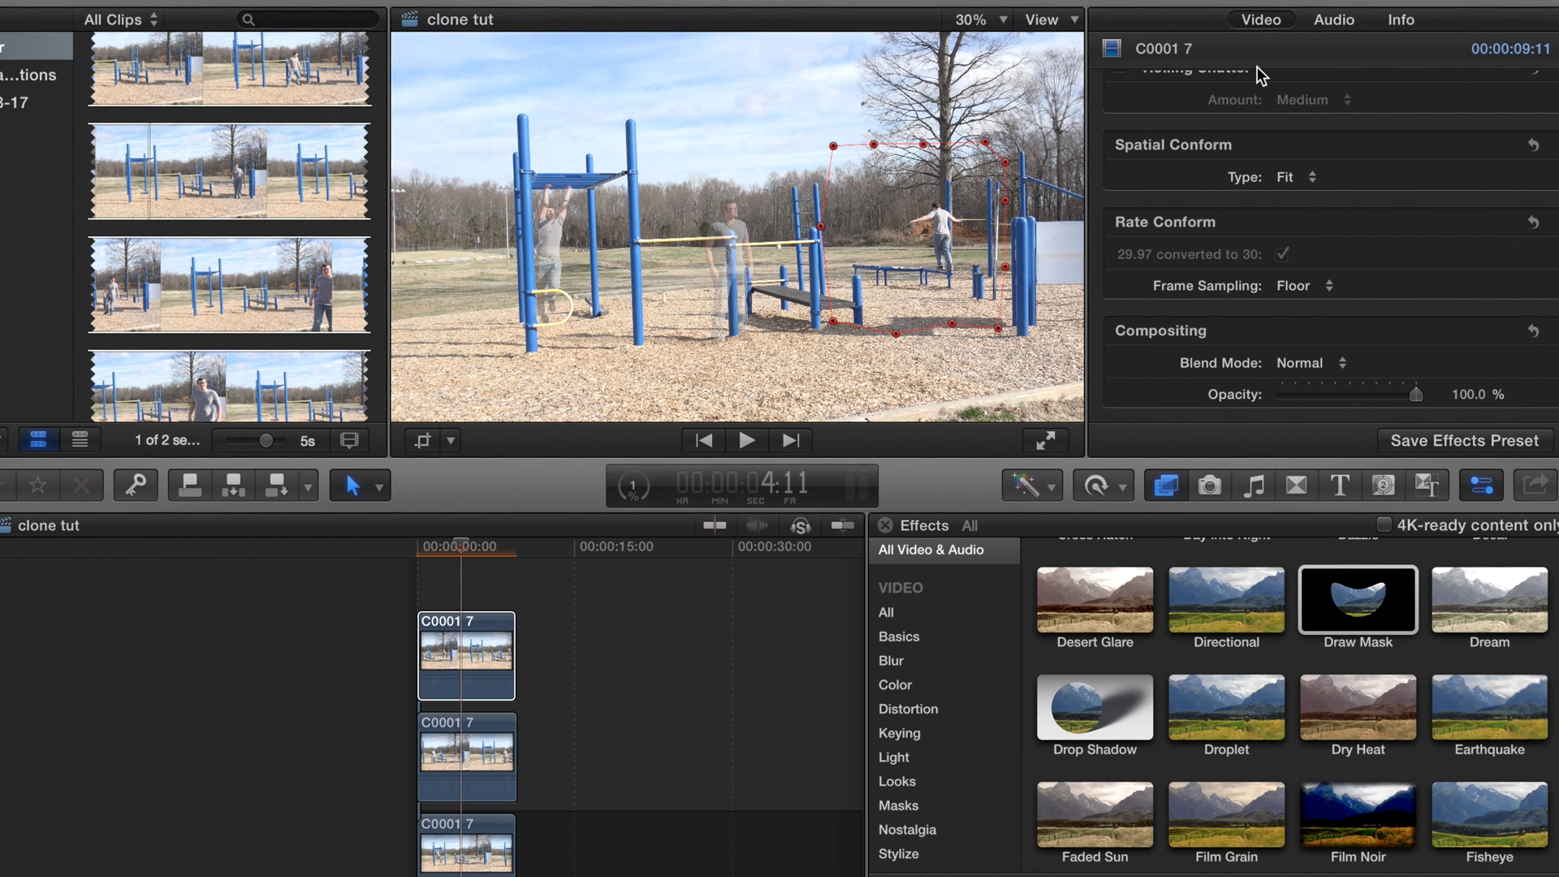
scroll(1298, 136, up, 5)
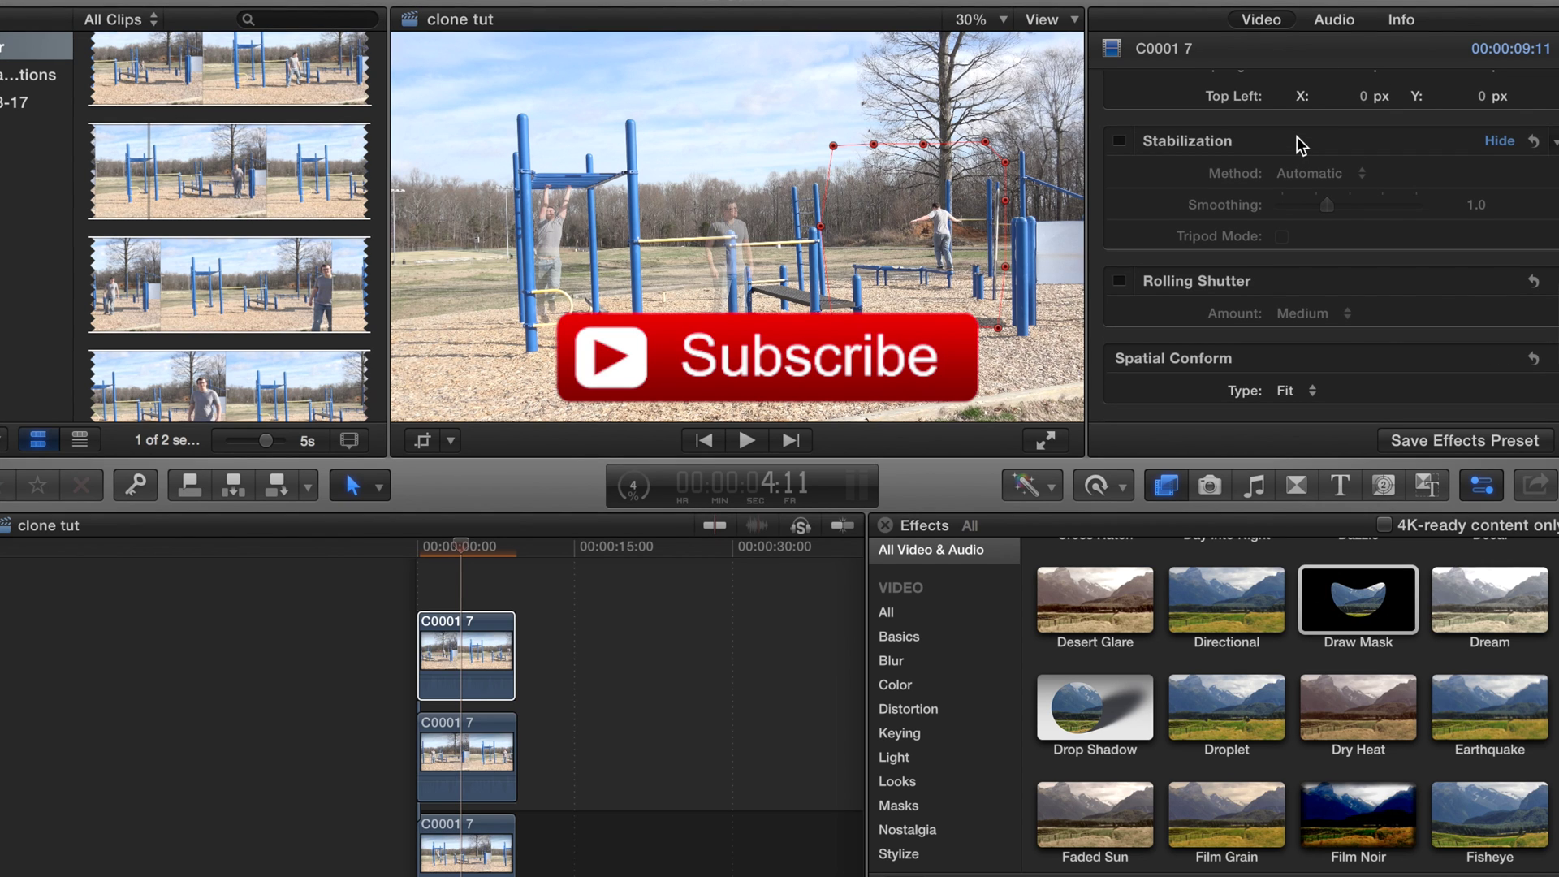
scroll(1297, 136, up, 6)
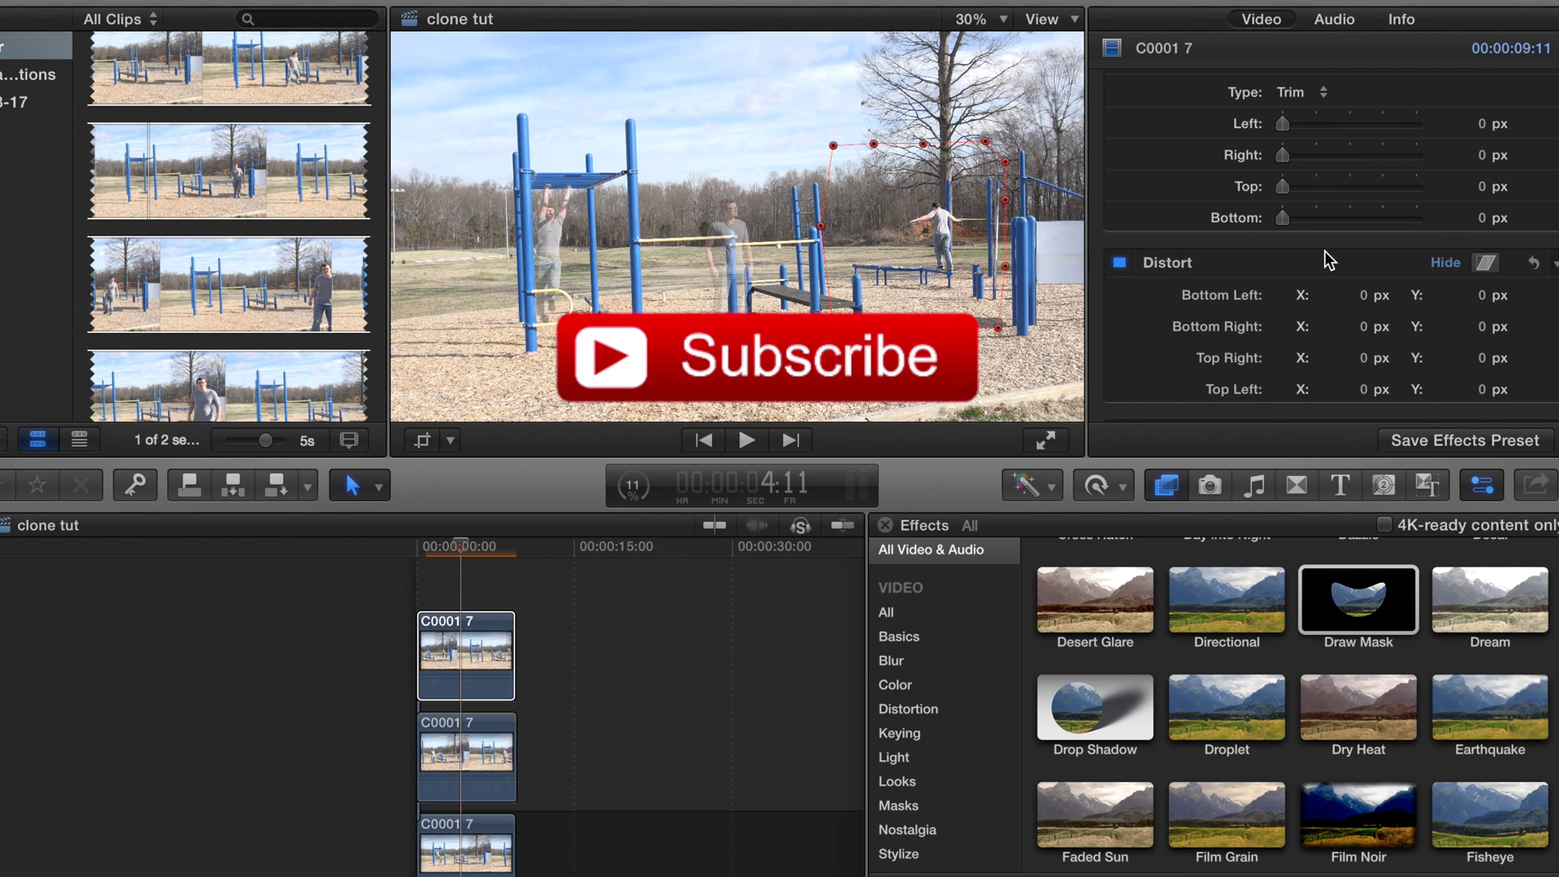
scroll(1324, 251, up, 8)
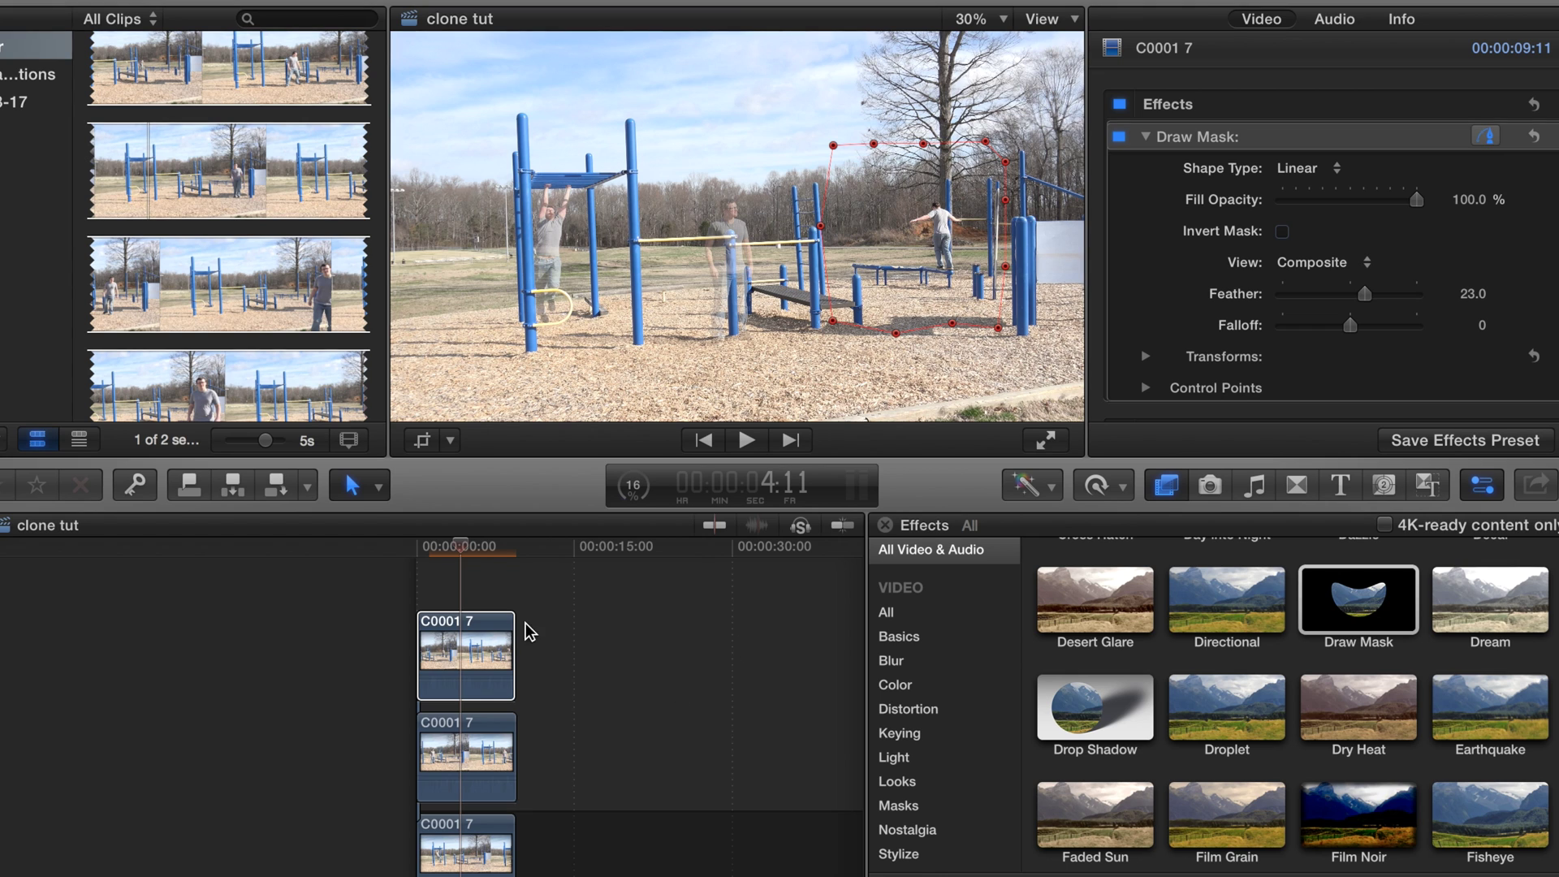
Set the middle clip's mask feather to 24 and draw a closed, roughly rectangular mask around the man standing in the centre.
click(463, 758)
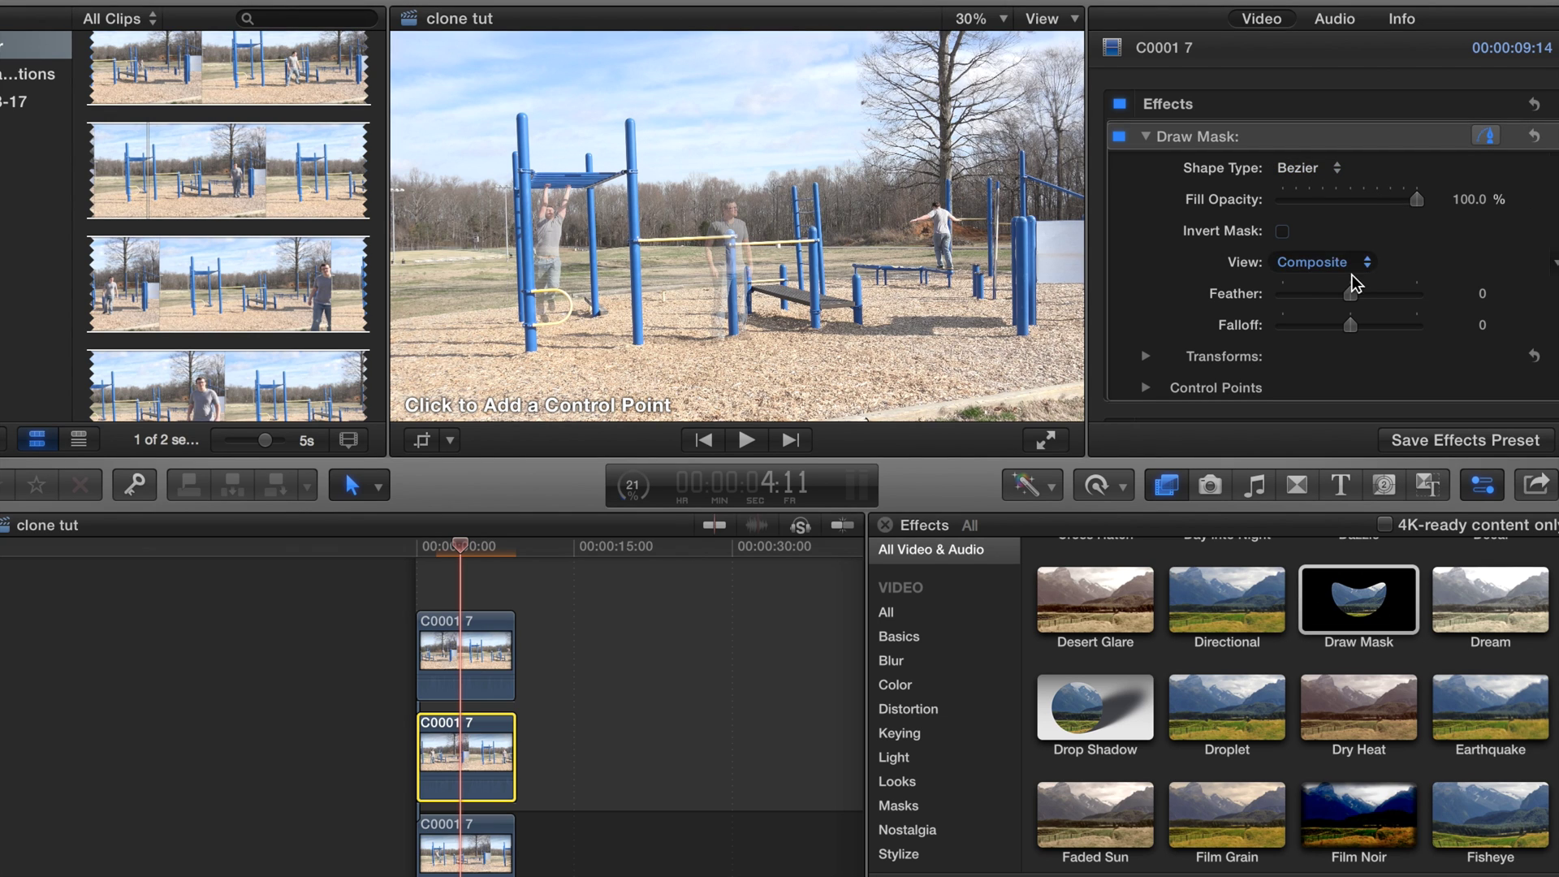
drag(1352, 295, 1371, 299)
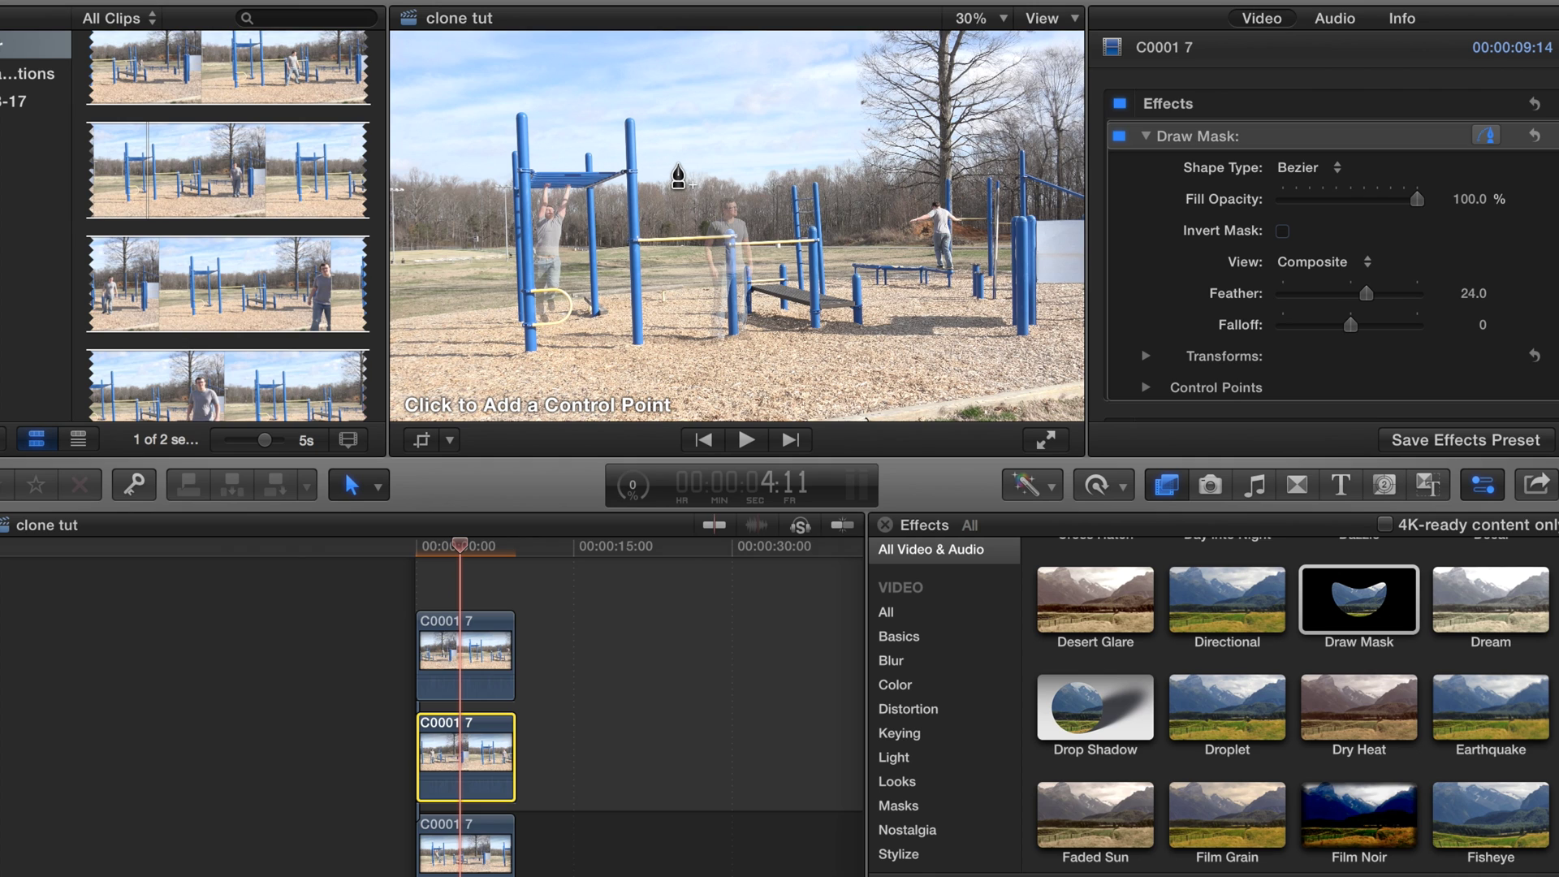
drag(678, 165, 678, 258)
click(674, 336)
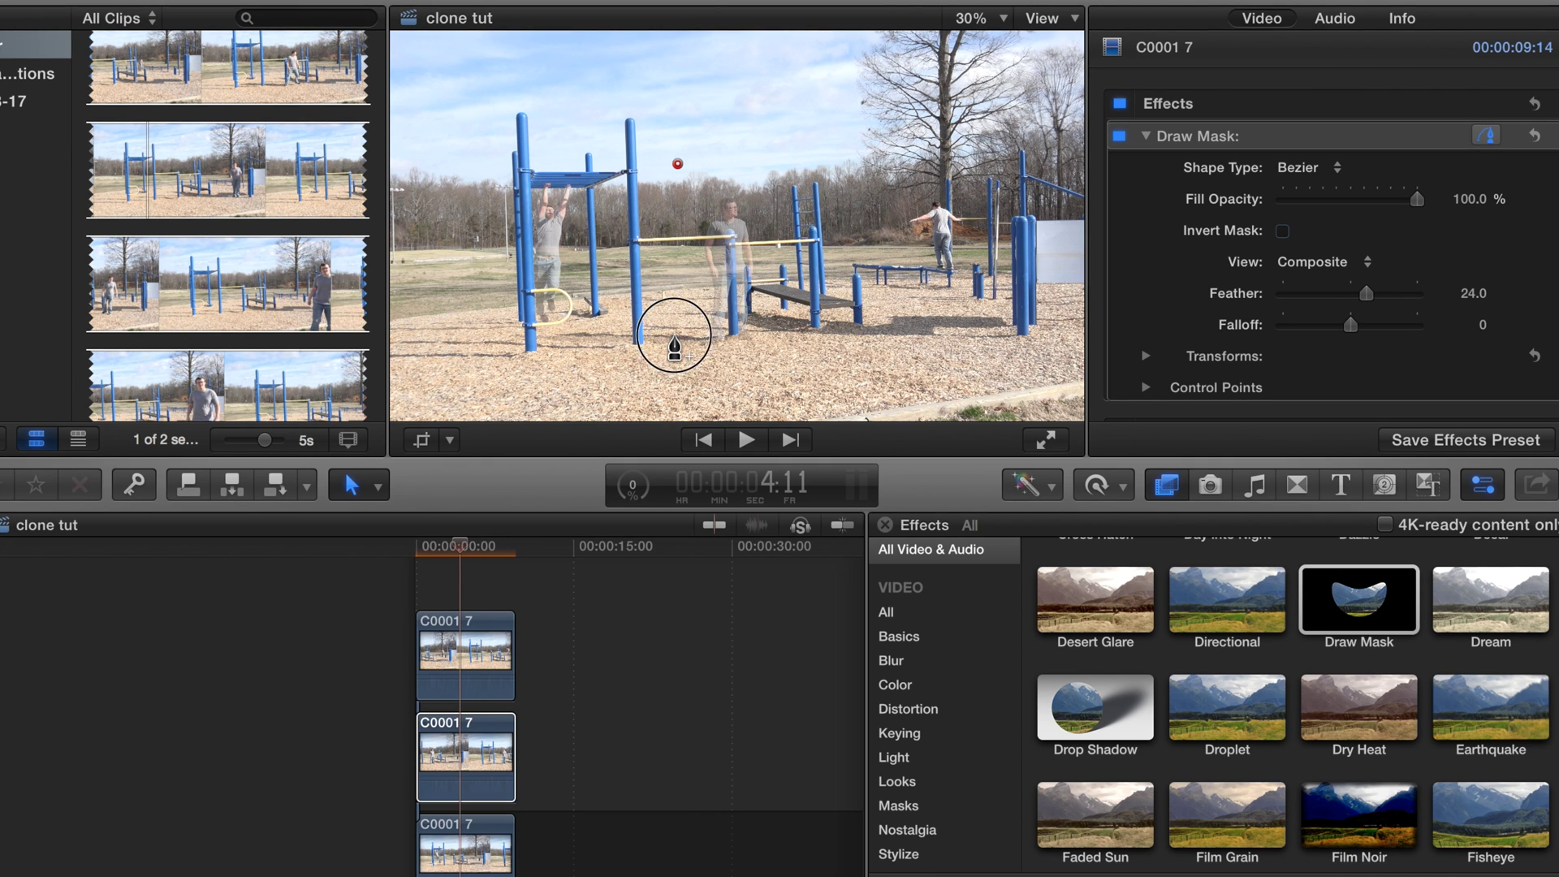
click(686, 356)
click(744, 365)
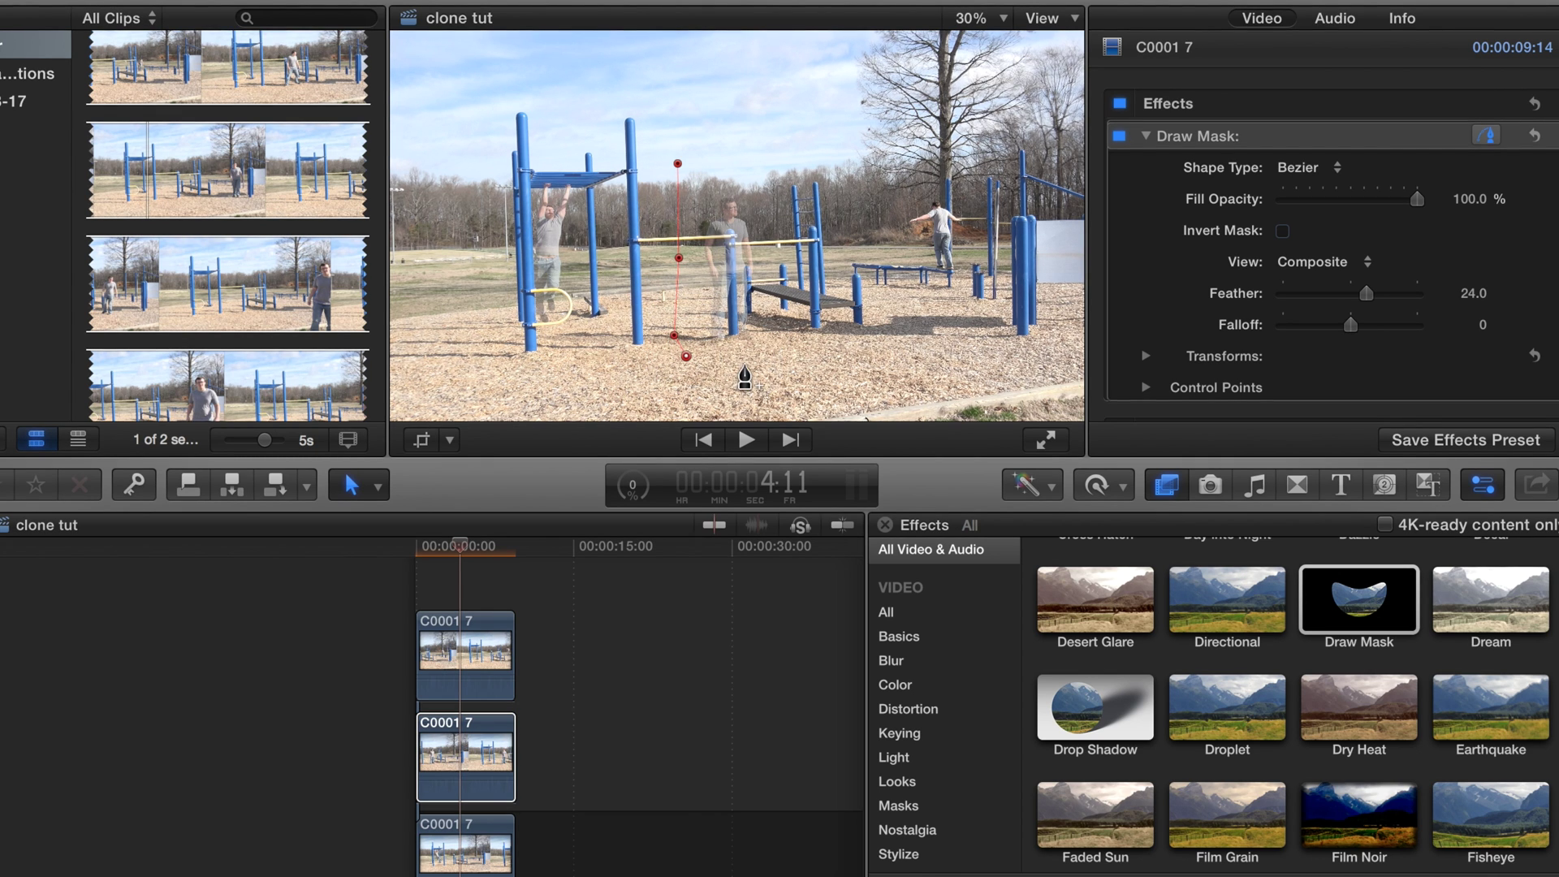
click(785, 362)
click(806, 329)
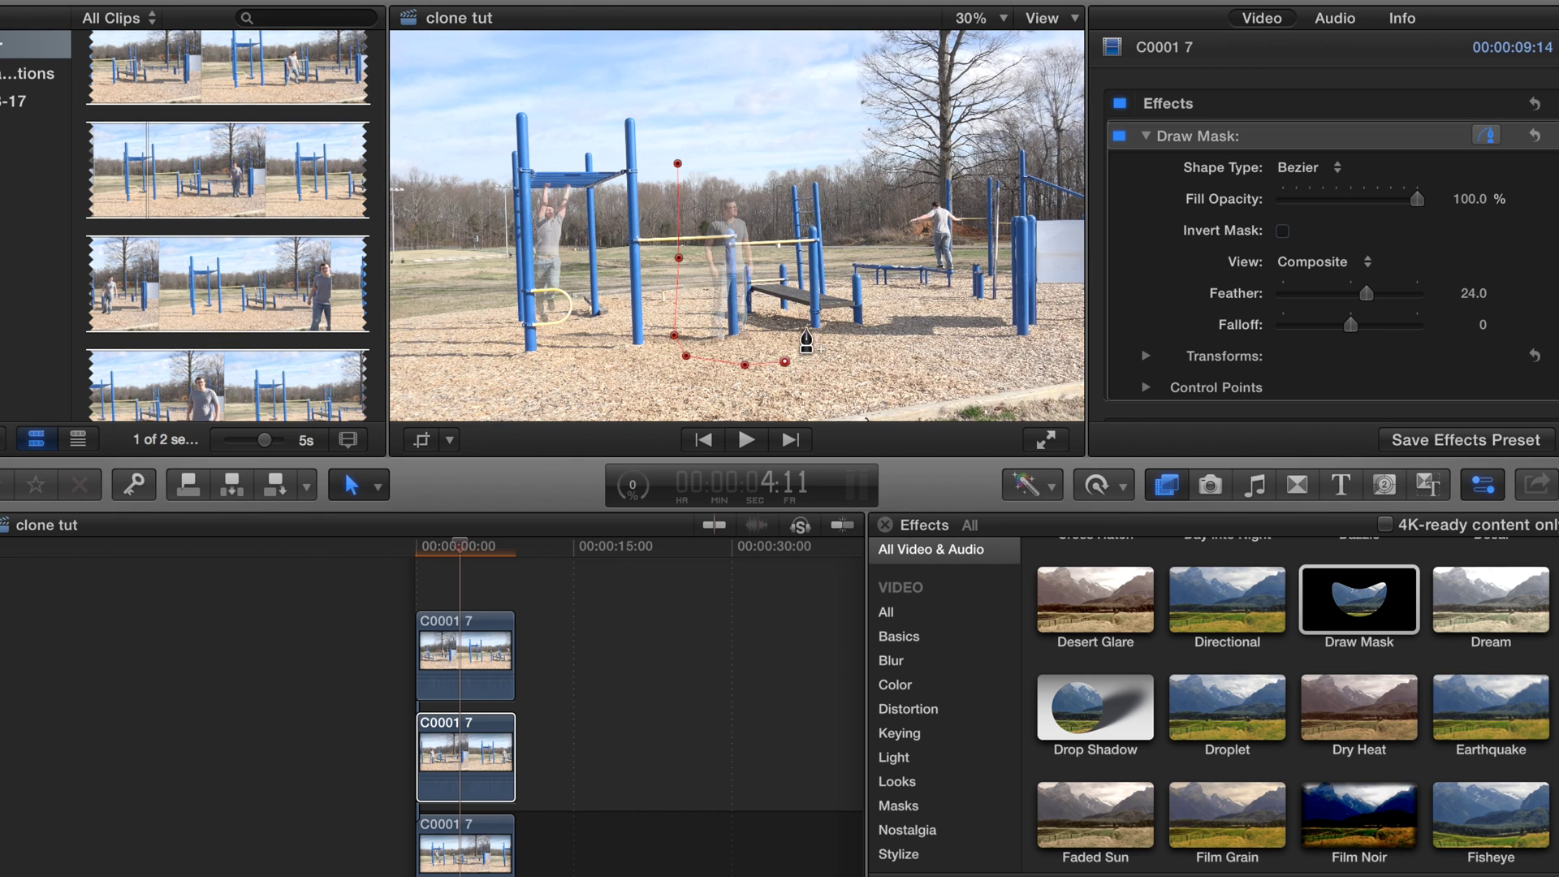
click(810, 258)
click(808, 185)
click(787, 160)
click(727, 159)
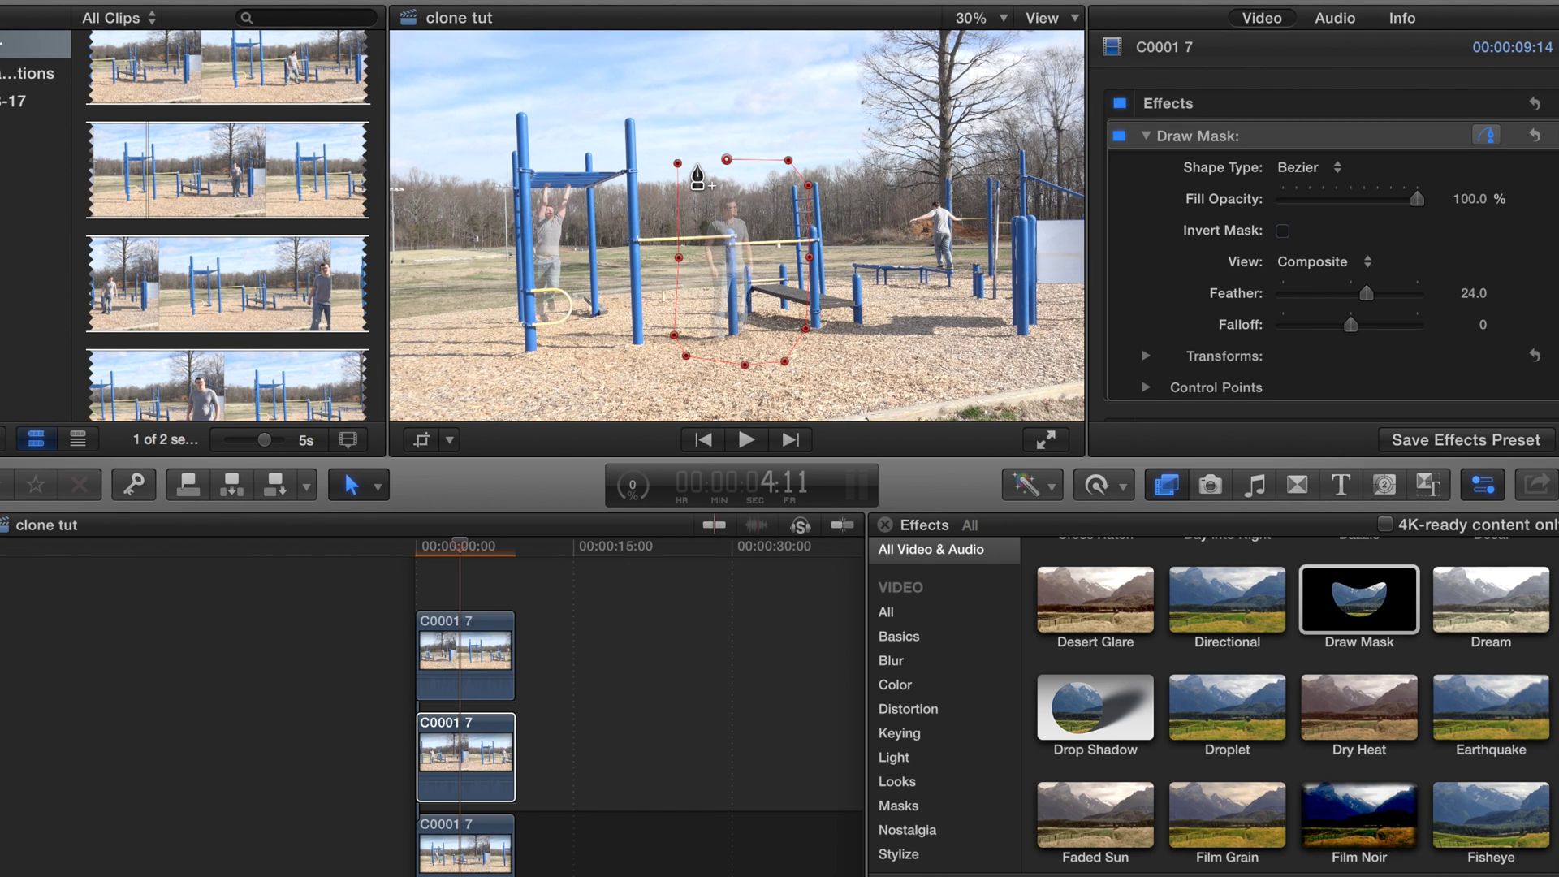
click(678, 163)
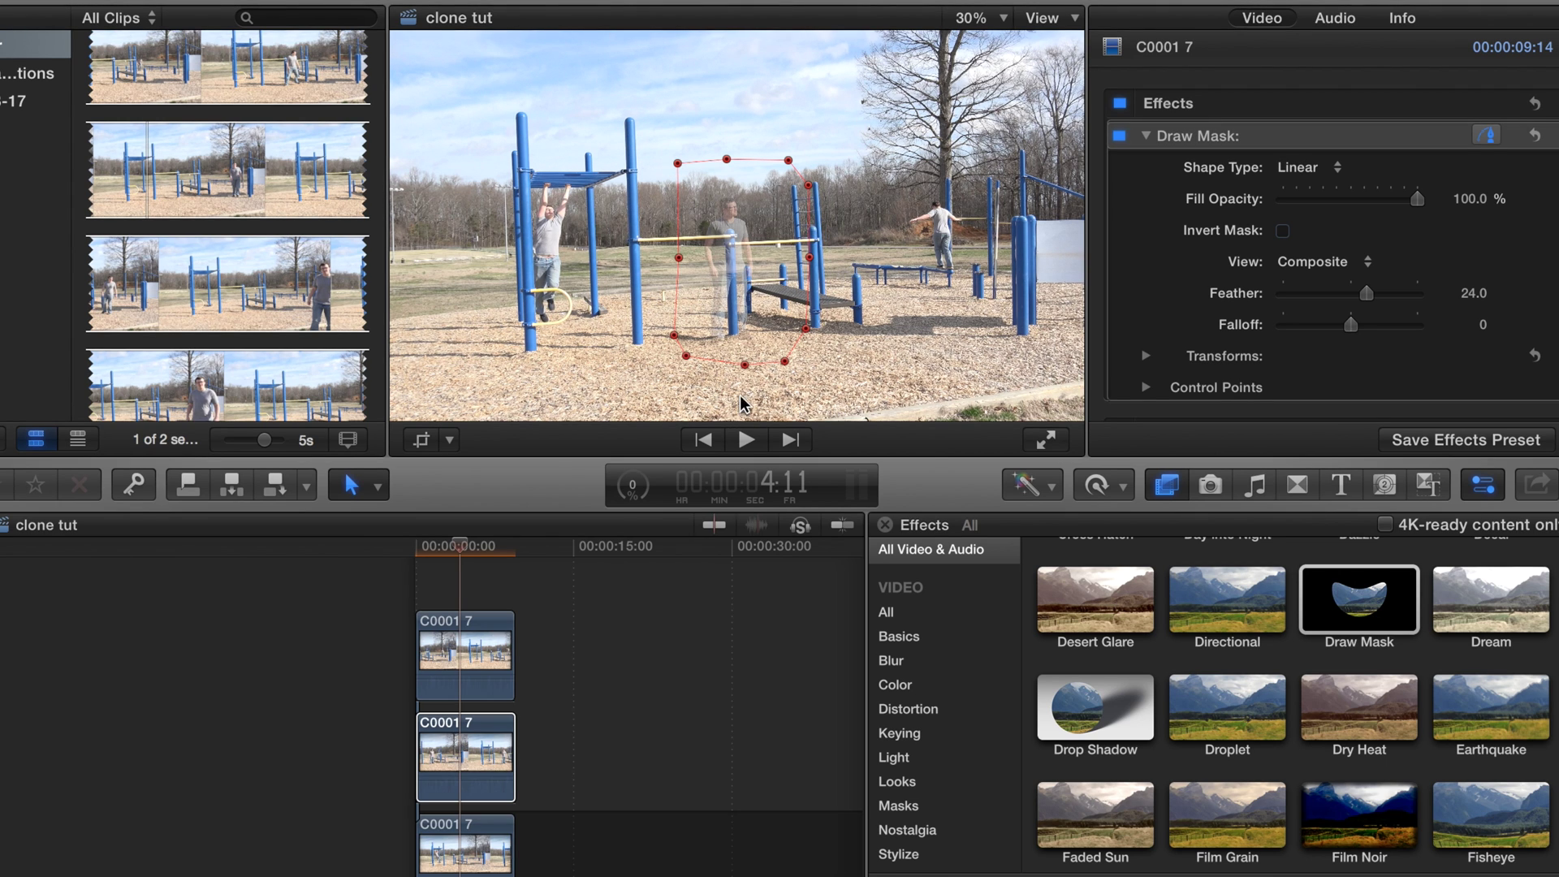
Restore the middle clip's opacity to 100% and close the effects browser.
scroll(1349, 329, down, 10)
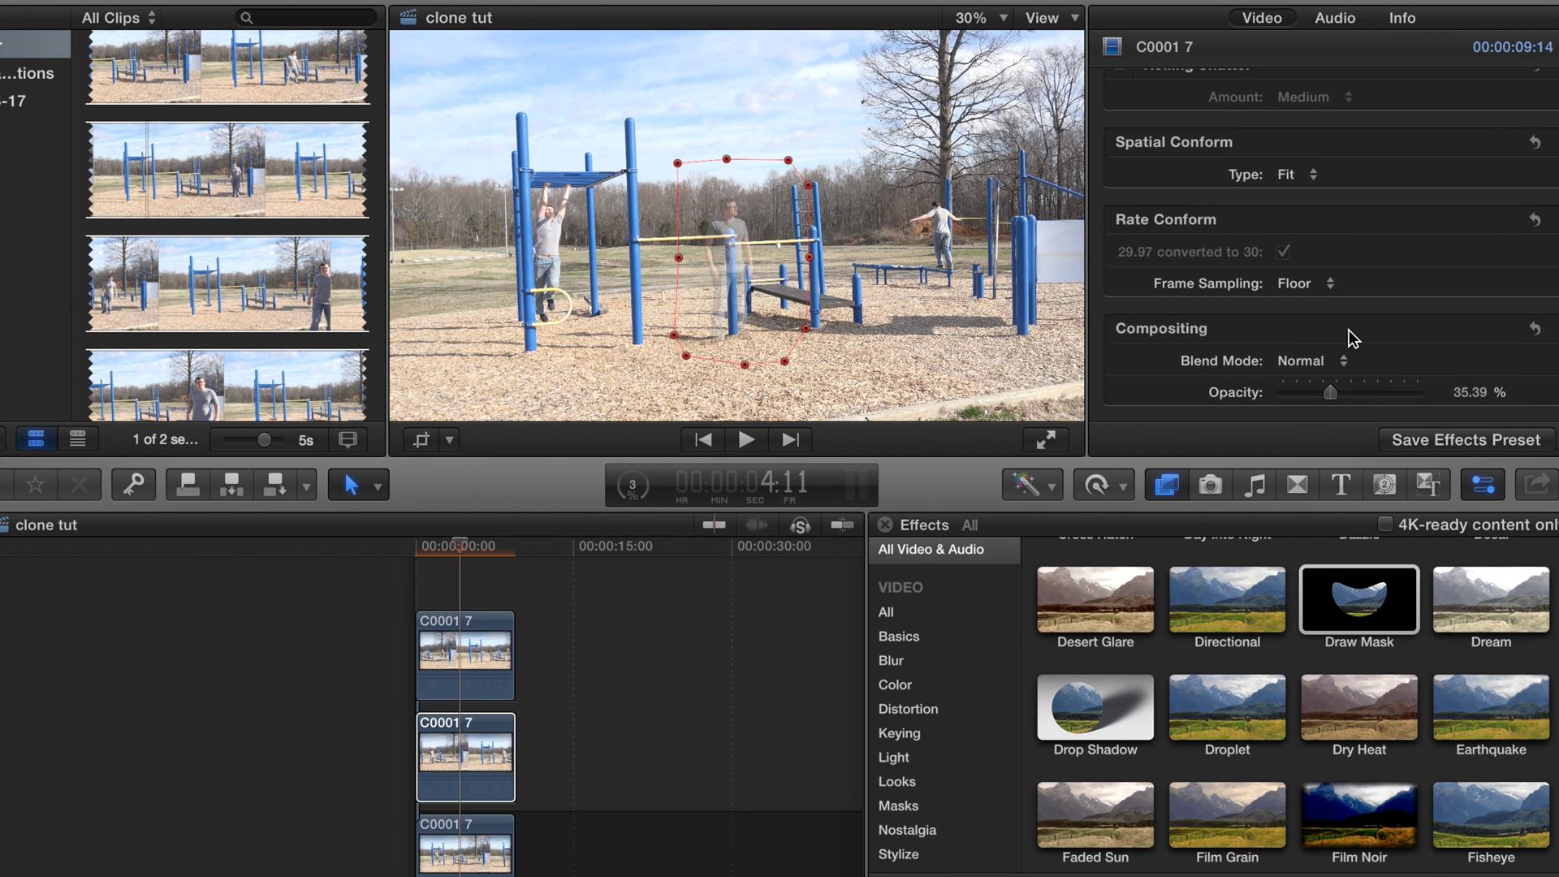
drag(1331, 391, 1521, 439)
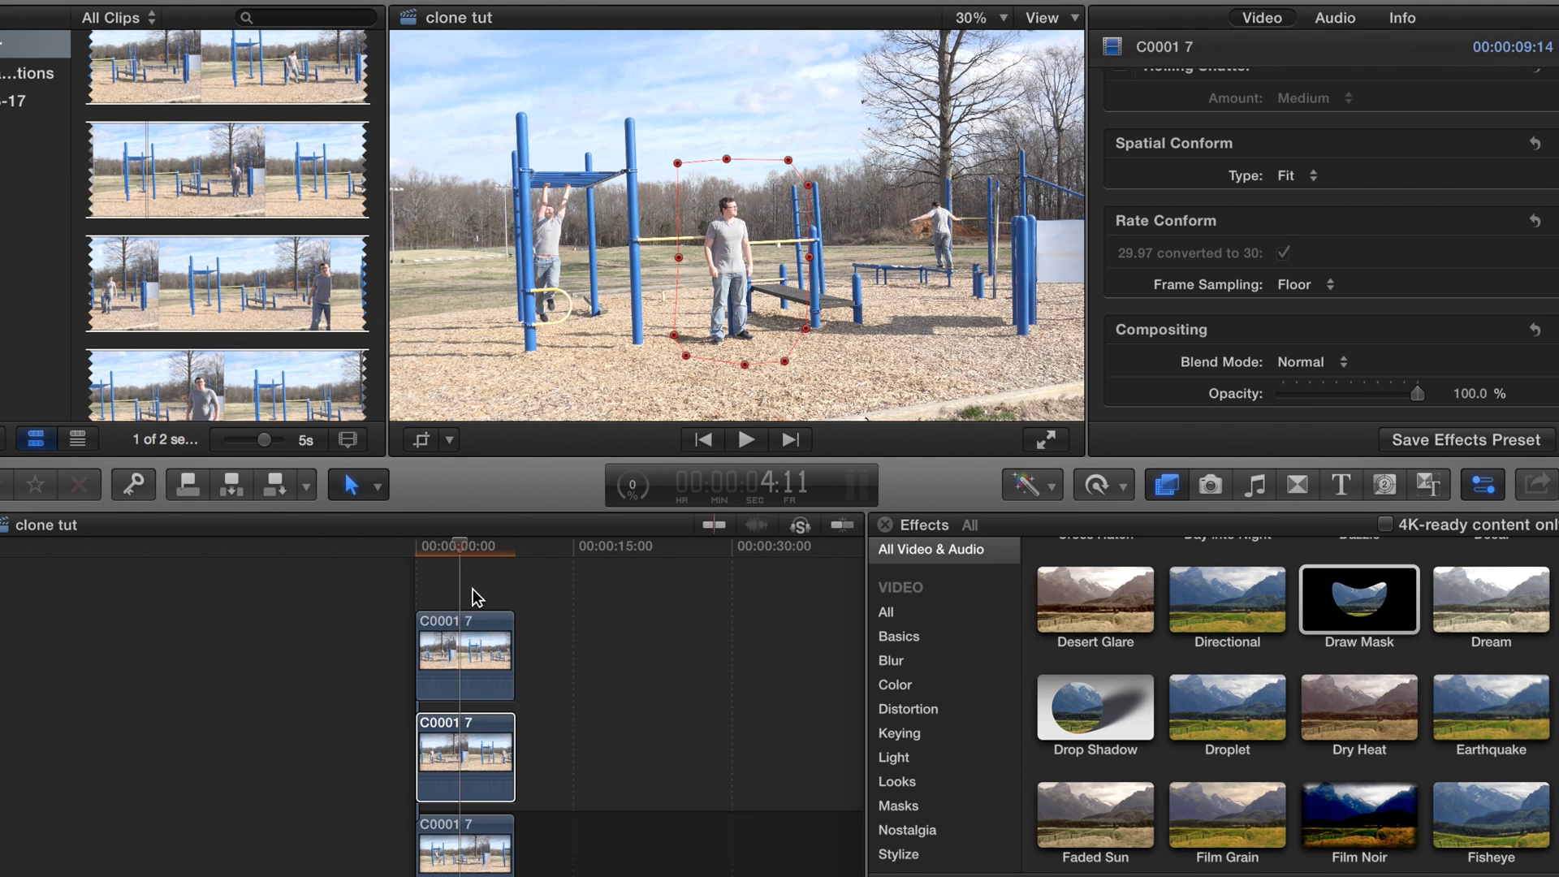
click(884, 526)
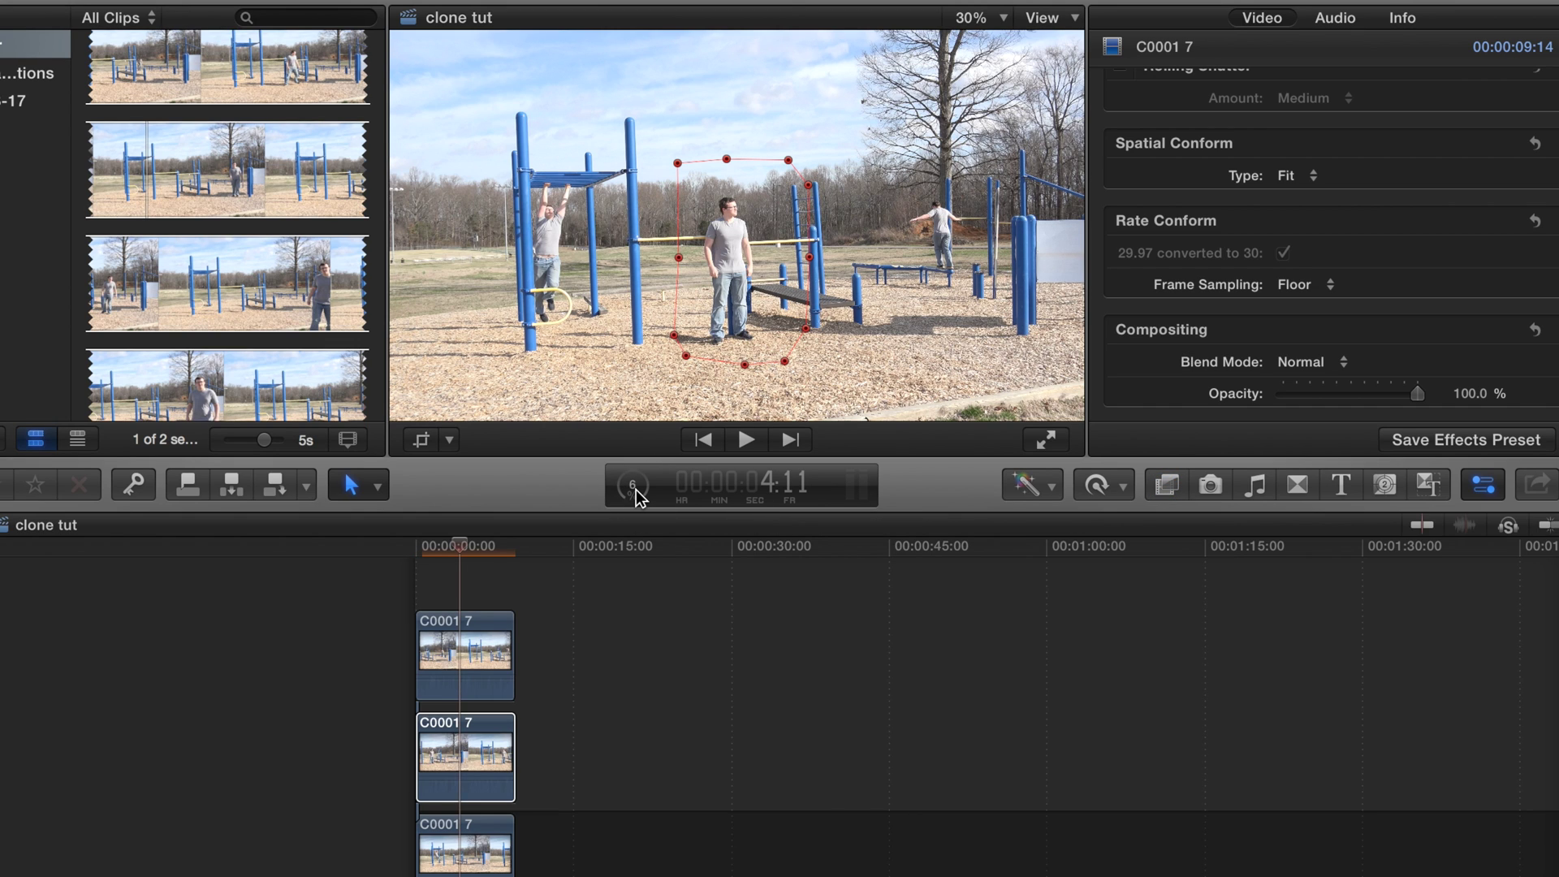
Check the background rendering status and play the finished clone composite from the start of the timeline.
click(633, 487)
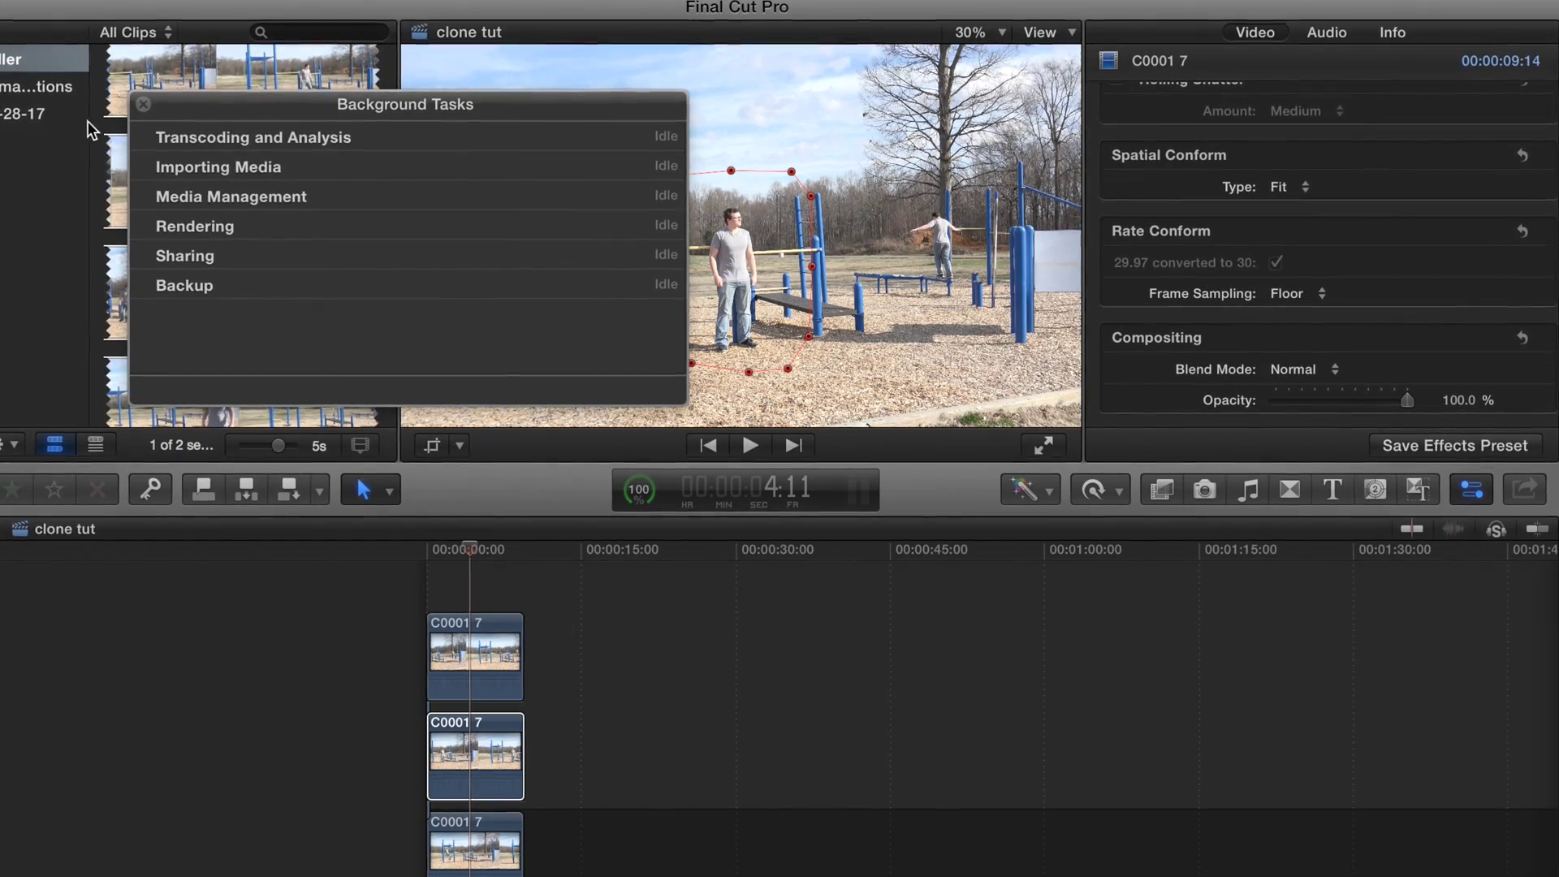
click(143, 104)
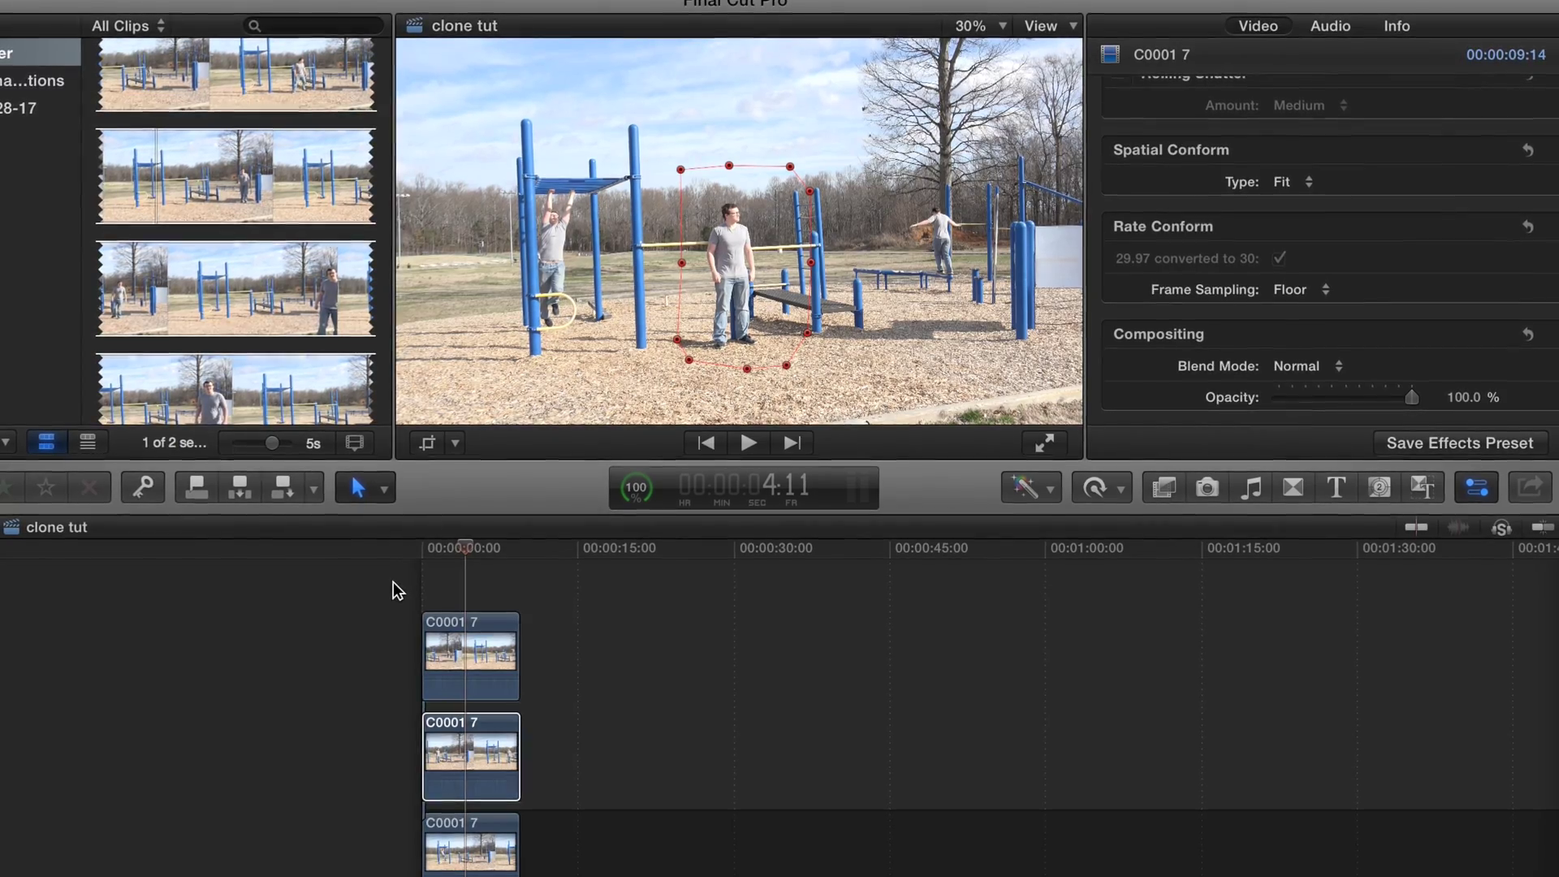
click(393, 581)
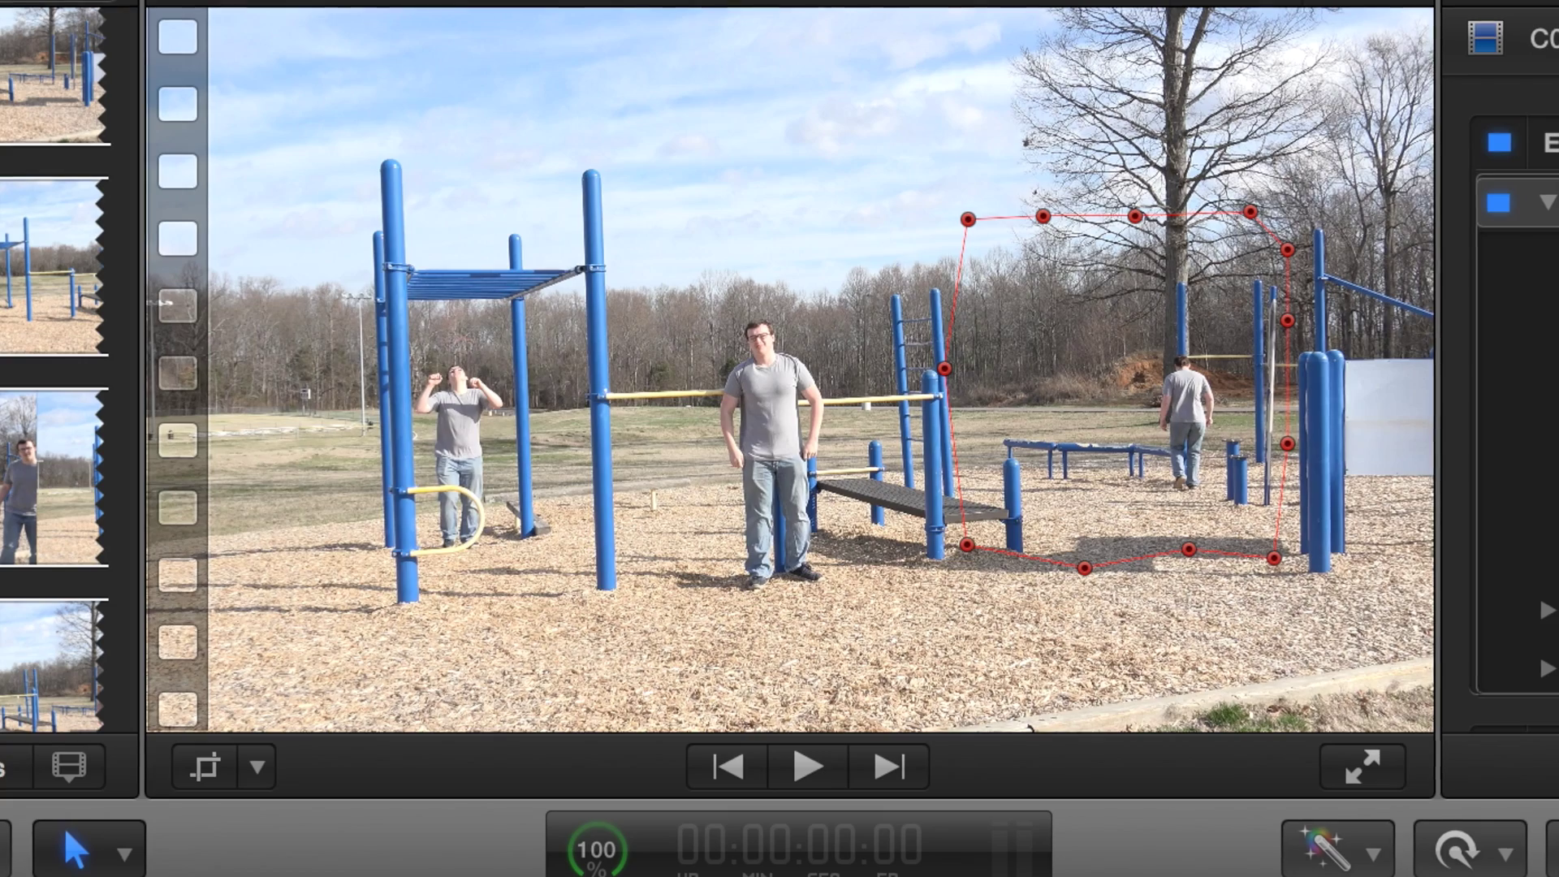
key(space)
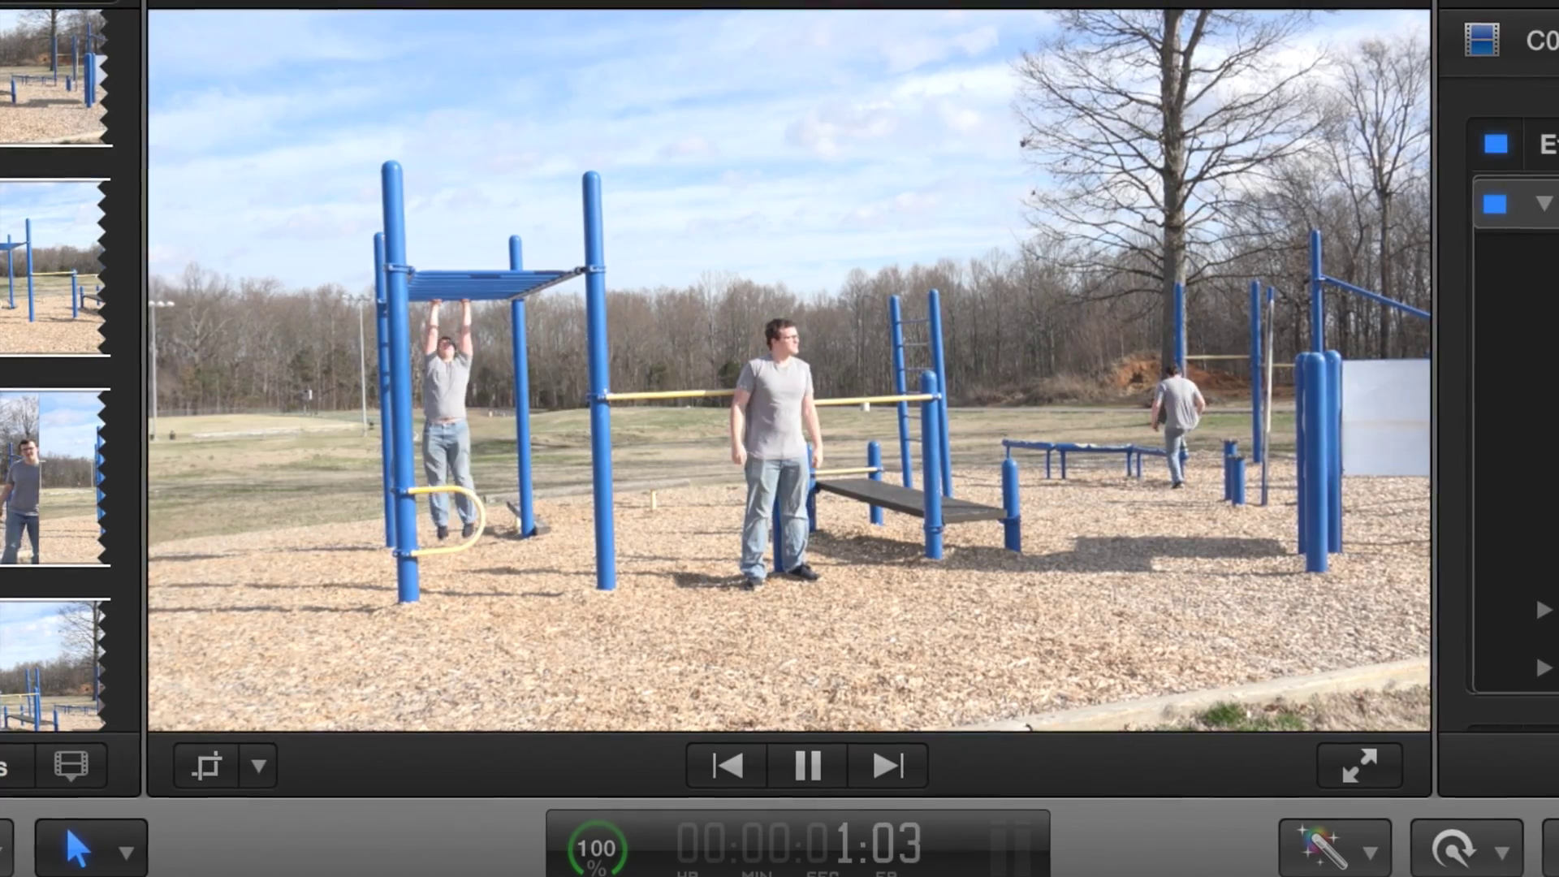